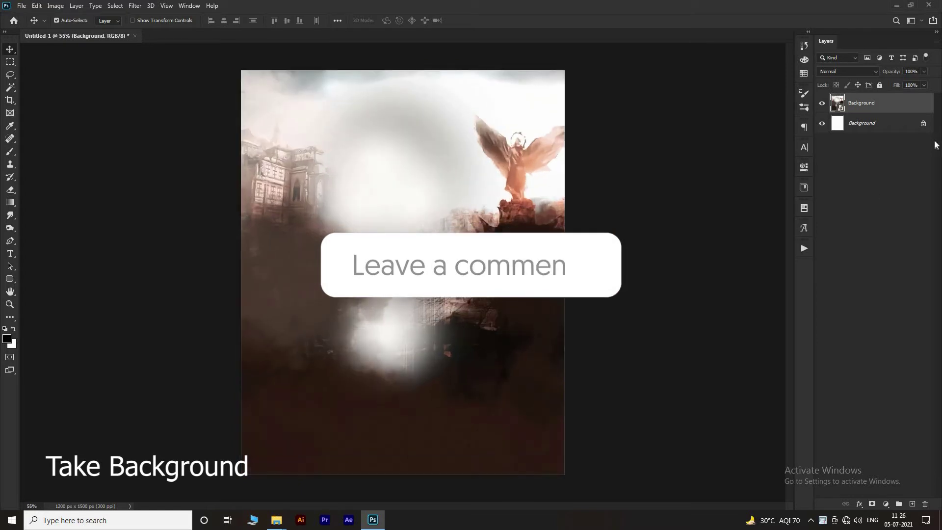
- Open the Camera Raw filter on the Background photo layer, set exposure to +0.50 and raise the clarity
left_click(135, 6)
key("Return")
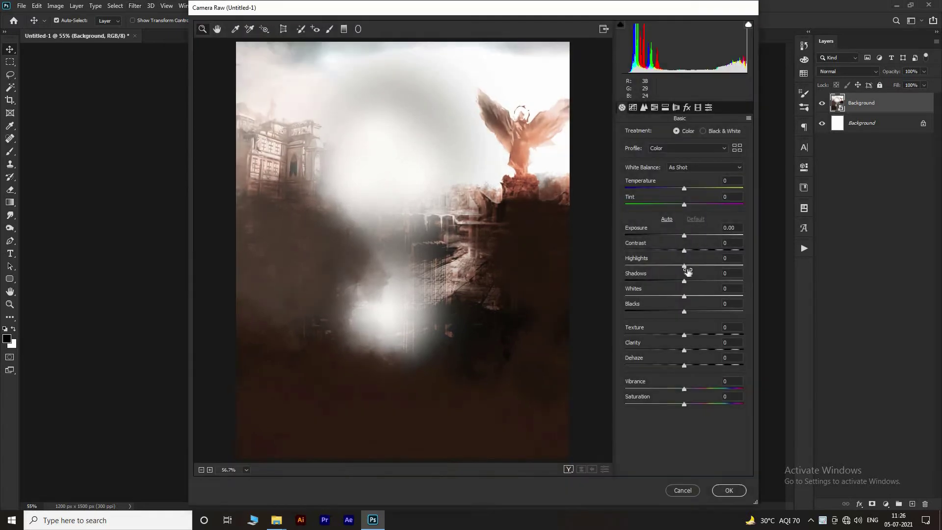
left_click(691, 237)
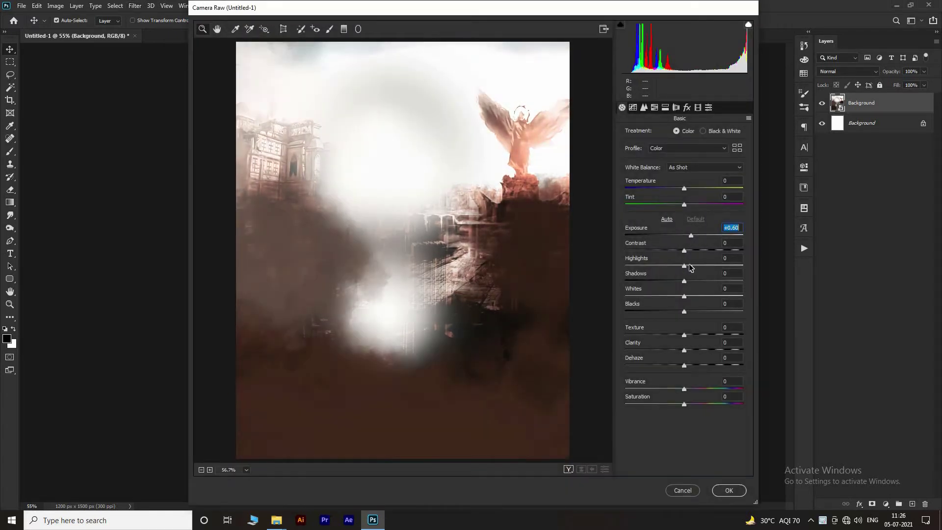
left_click_drag(684, 266, 682, 266)
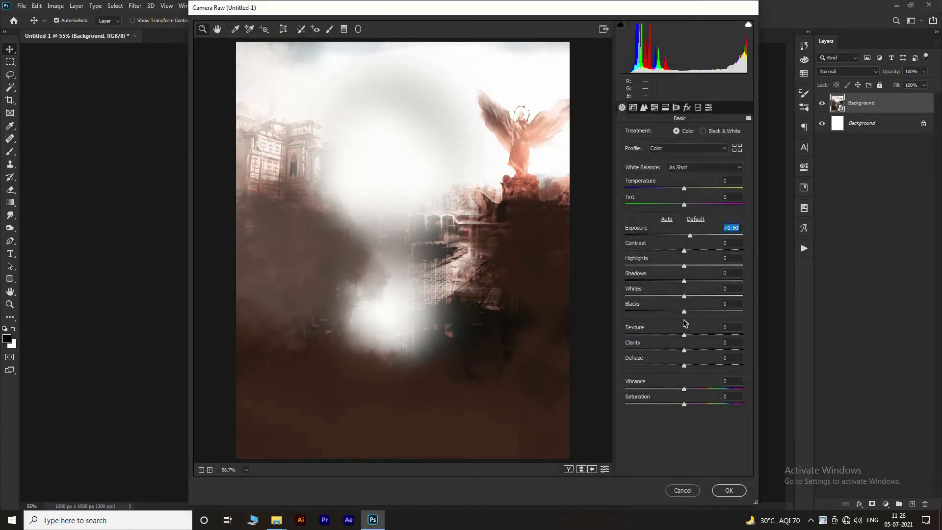
left_click(702, 349)
- Set luminance noise reduction to 88 for the background photo and apply the Camera Raw filter
key("ctrl+alt+3")
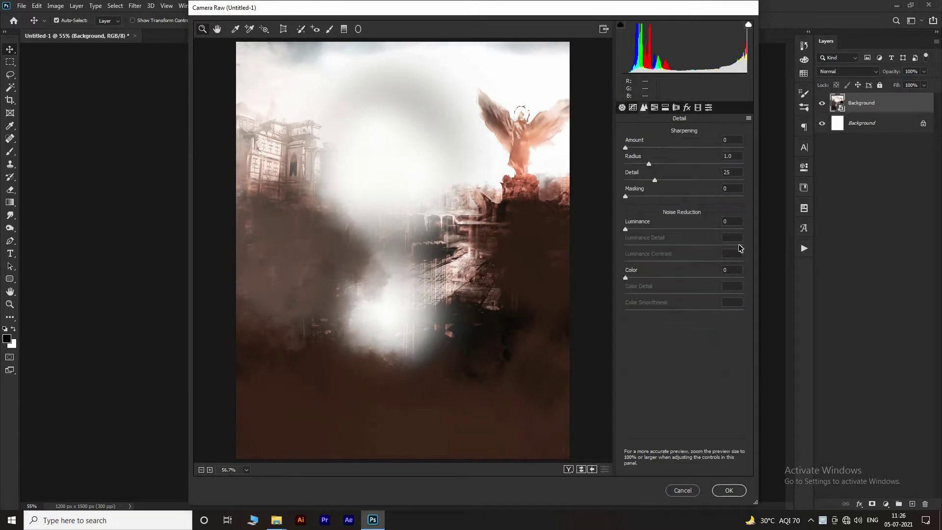
left_click(727, 229)
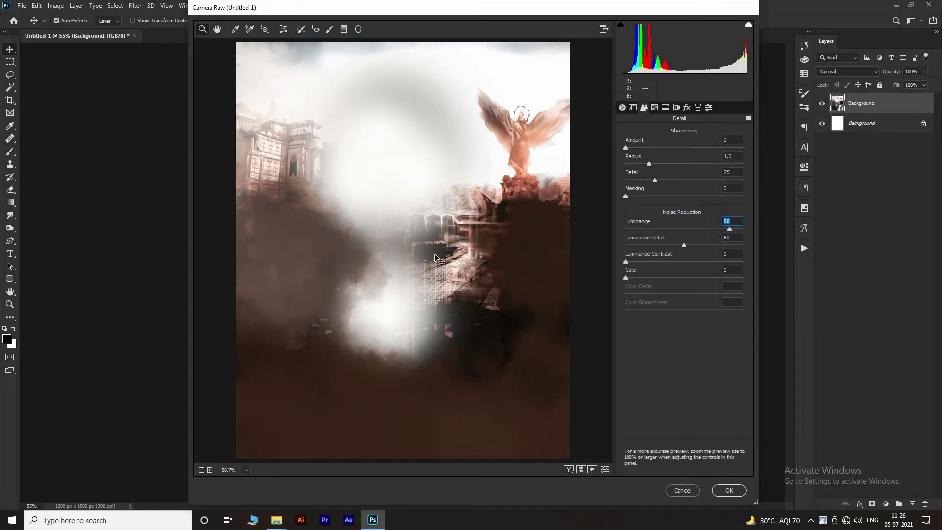
left_click(729, 490)
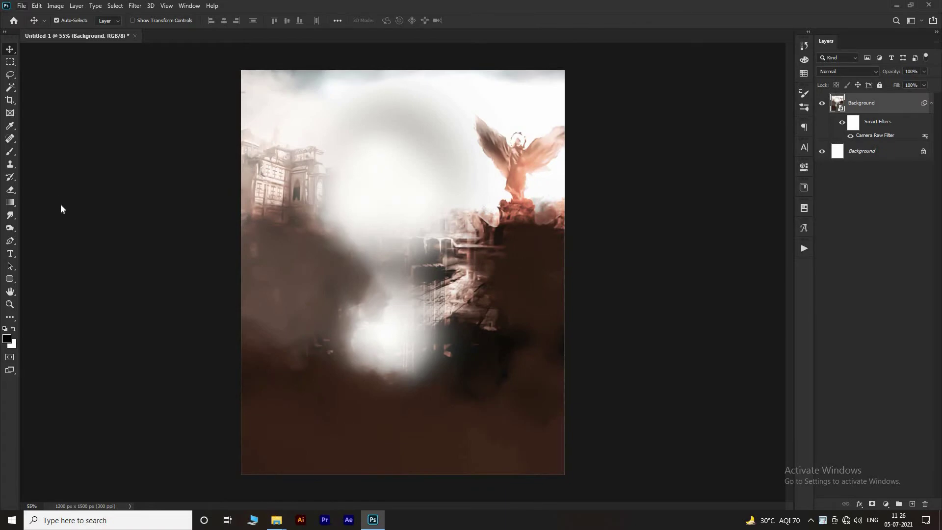
- Place the image phto1 as an embedded layer, scaled down to about 96% and shifted slightly left
key("alt+f")
left_click(60, 201)
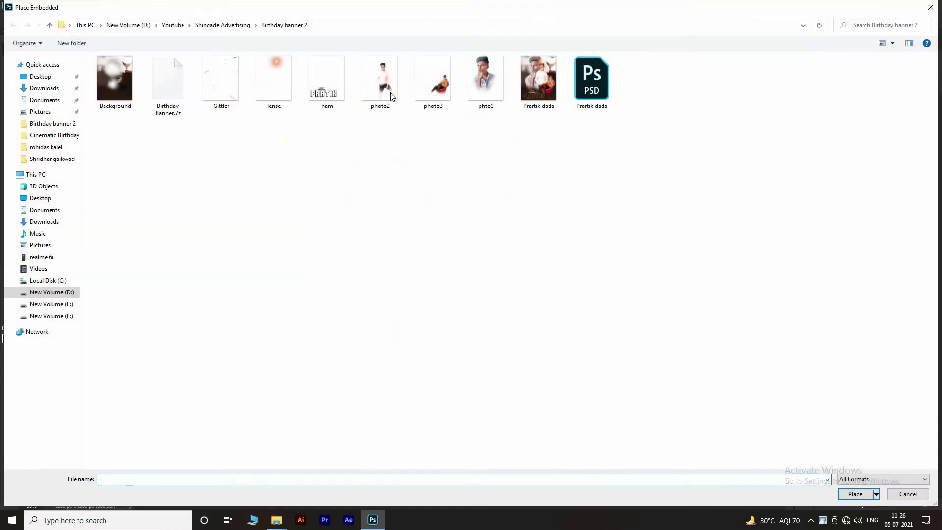
double_click(484, 80)
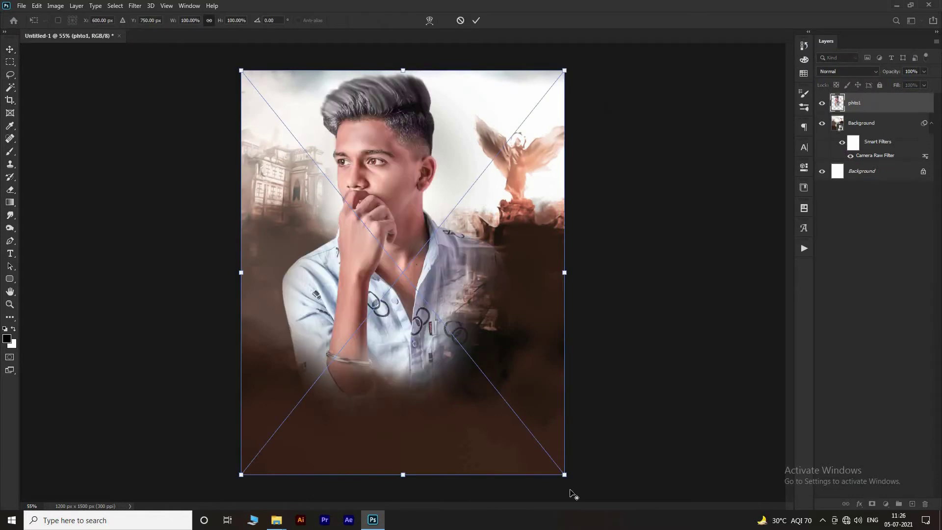
mouse_move(556, 467)
left_mouse_down()
mouse_move(552, 453)
mouse_move(540, 459)
left_mouse_up()
left_click(476, 21)
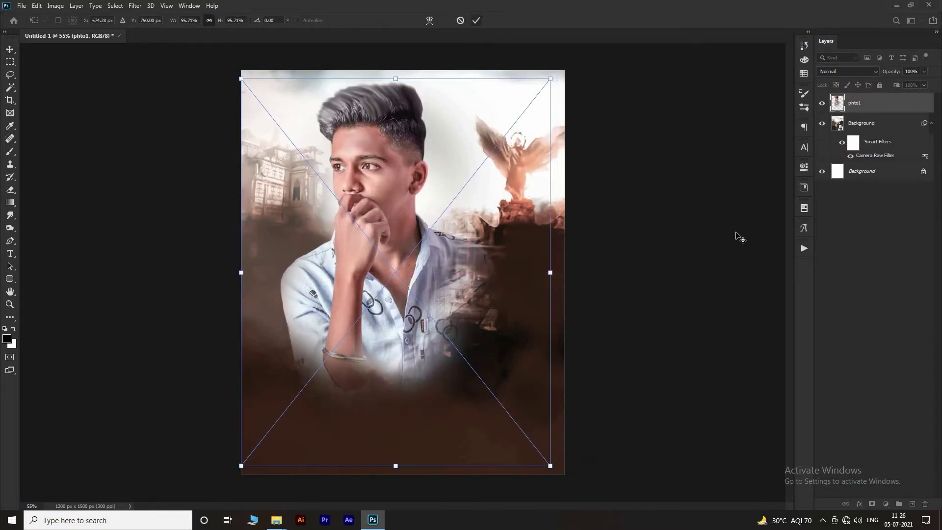
- Place the image photo2 as an embedded layer and shift it slightly left and down in front of the large portrait
key("alt+f")
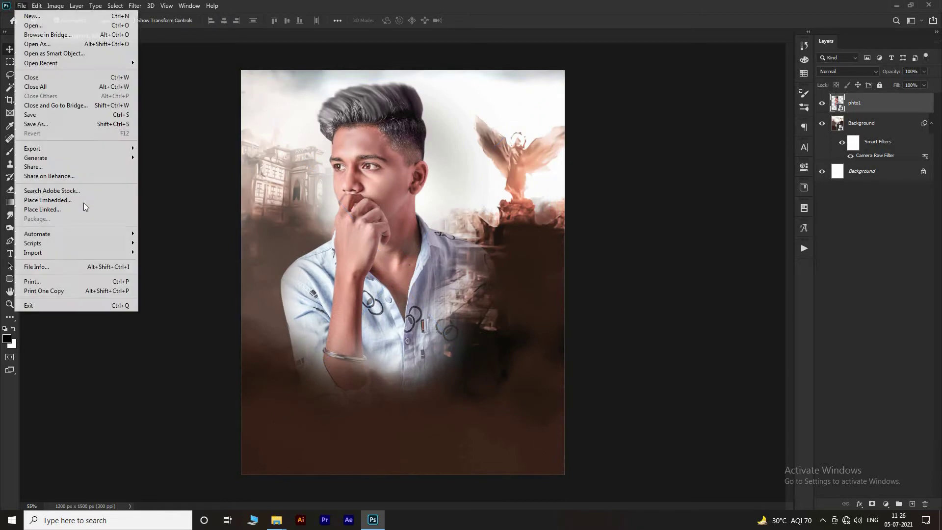
left_click(83, 195)
double_click(383, 89)
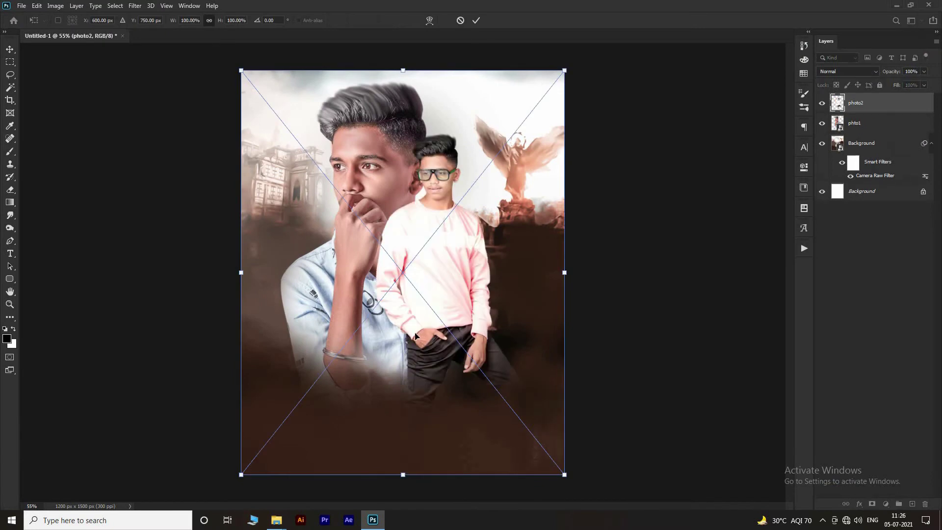
left_click_drag(417, 332, 413, 331)
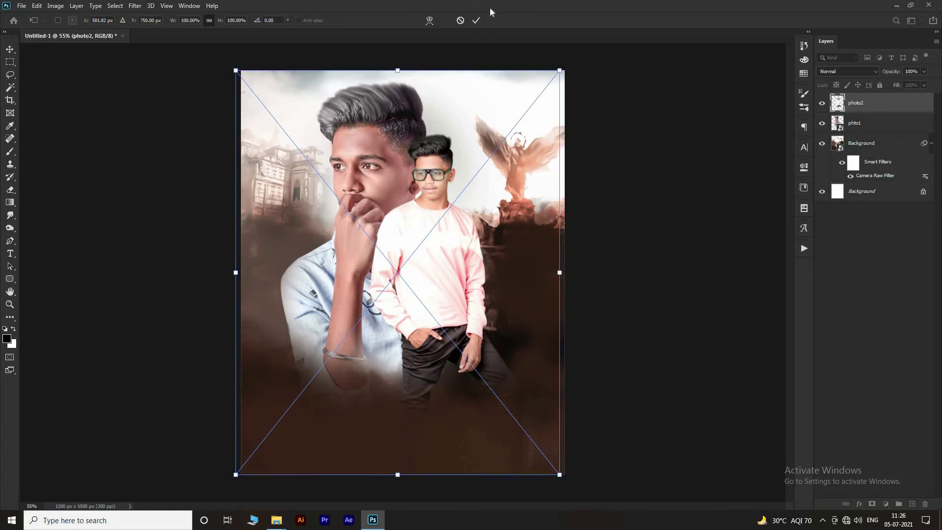
left_click(476, 21)
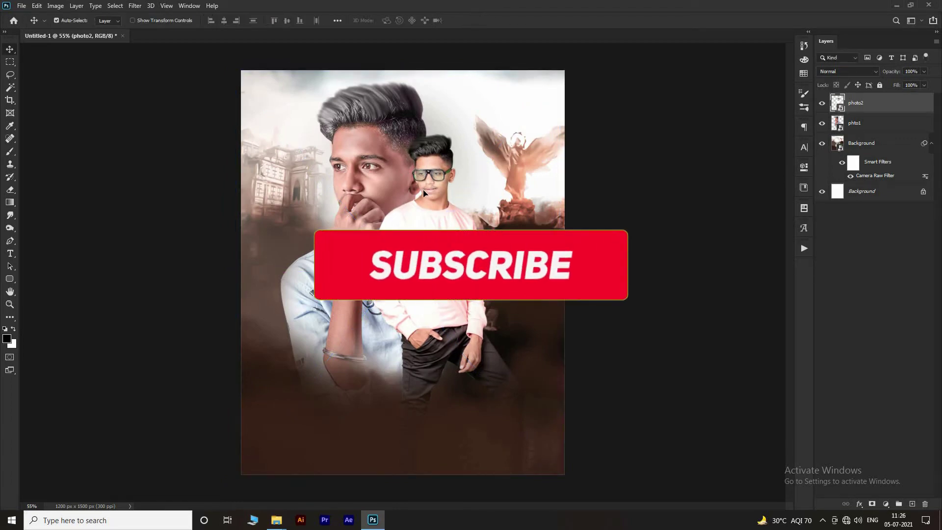
left_click_drag(428, 177, 424, 190)
key("ctrl+minus")
key("ctrl+minus")
key("ctrl+plus")
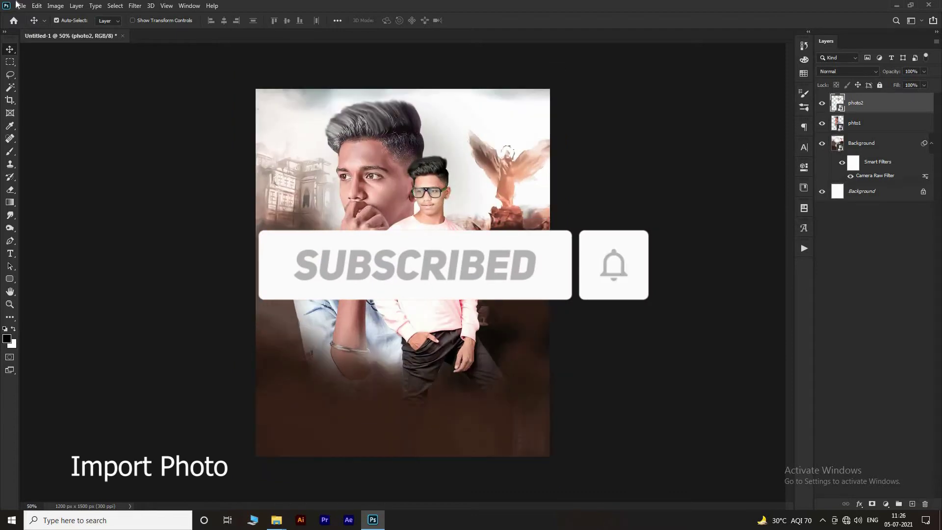
- Place the image photo3 as an embedded layer, centred at about X 564 px, Y 785 px
left_click(21, 5)
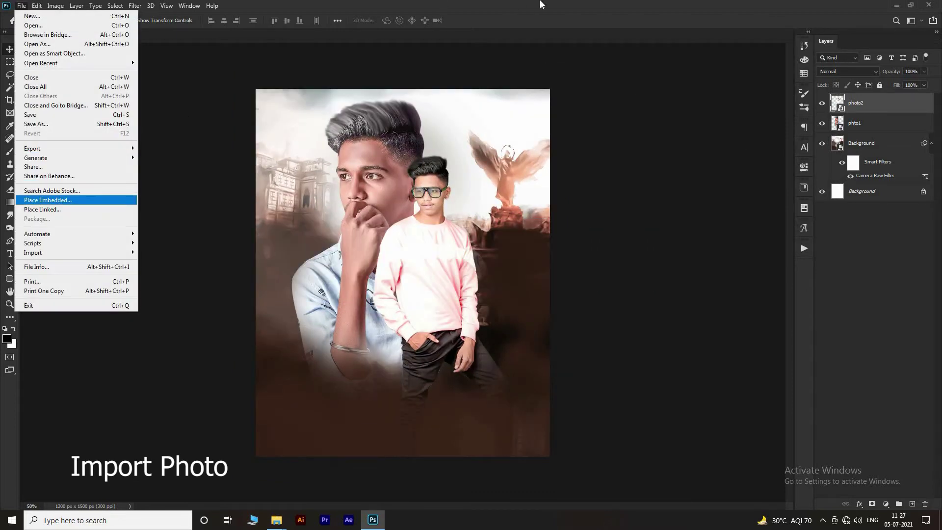
left_click(69, 197)
double_click(420, 109)
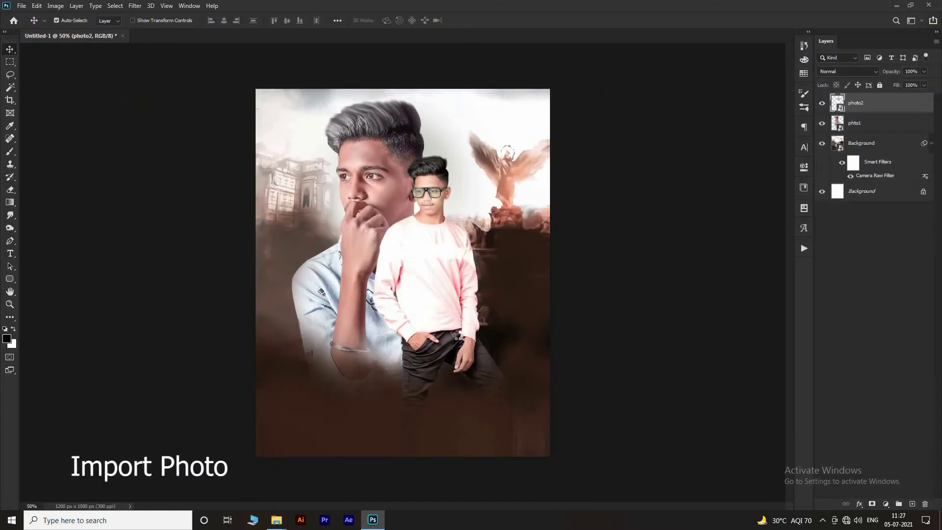
left_click_drag(492, 347, 490, 359)
left_click(476, 20)
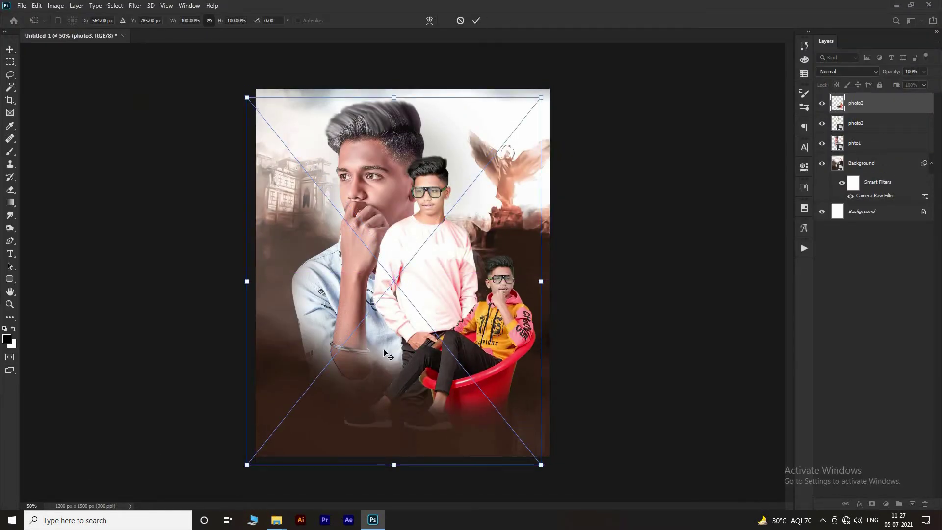
- Open the Camera Raw filter on the phto1 layer and set highlights to -10, contrast to +8 and shadows to +16
scroll(385, 342, "down", 4)
scroll(376, 198, "up", 3)
left_click(377, 199)
left_click(436, 250)
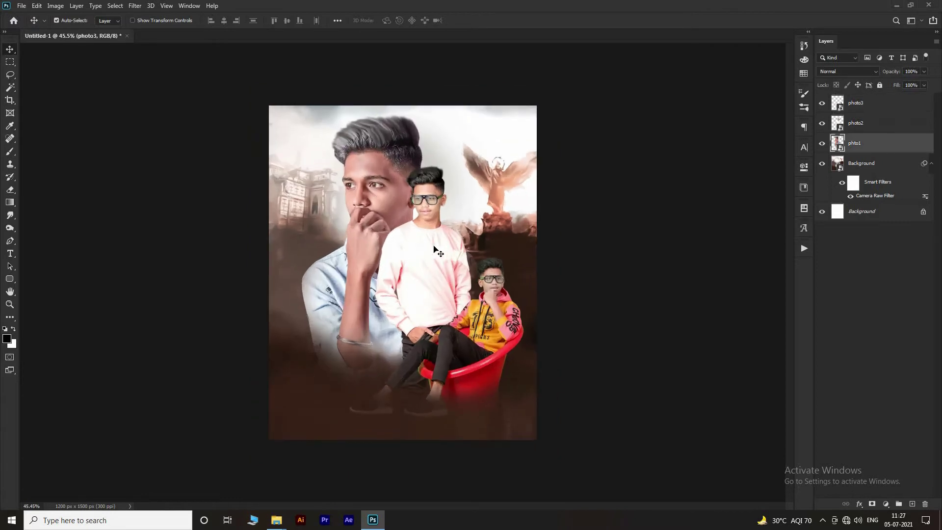
left_click(360, 259)
left_click(135, 5)
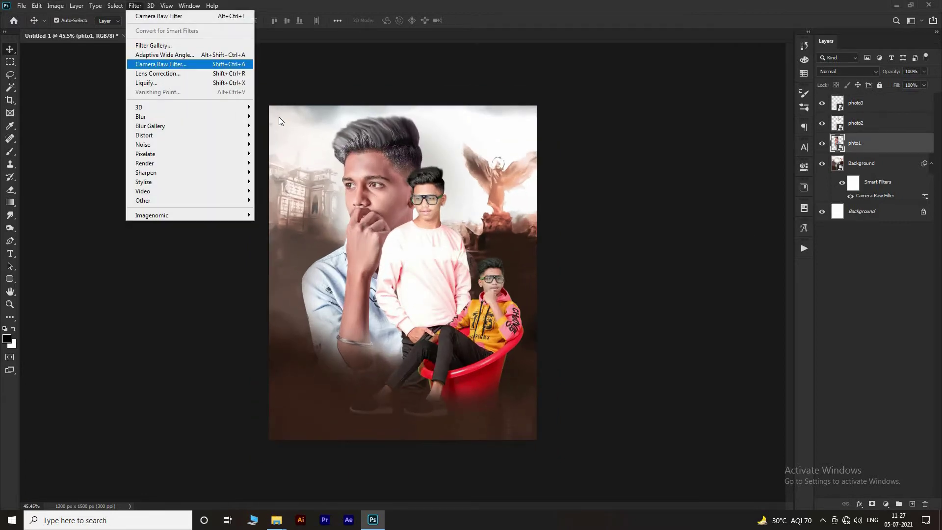
left_click(167, 63)
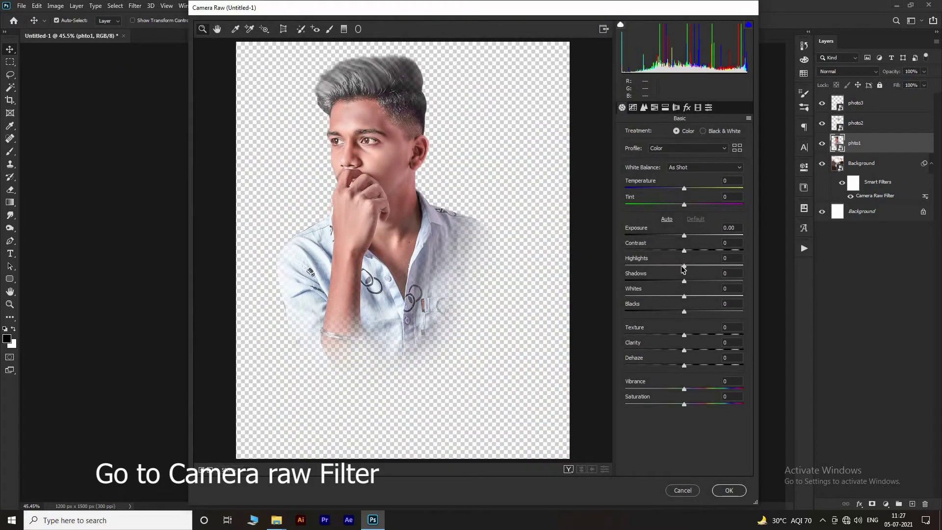
left_click_drag(683, 266, 693, 250)
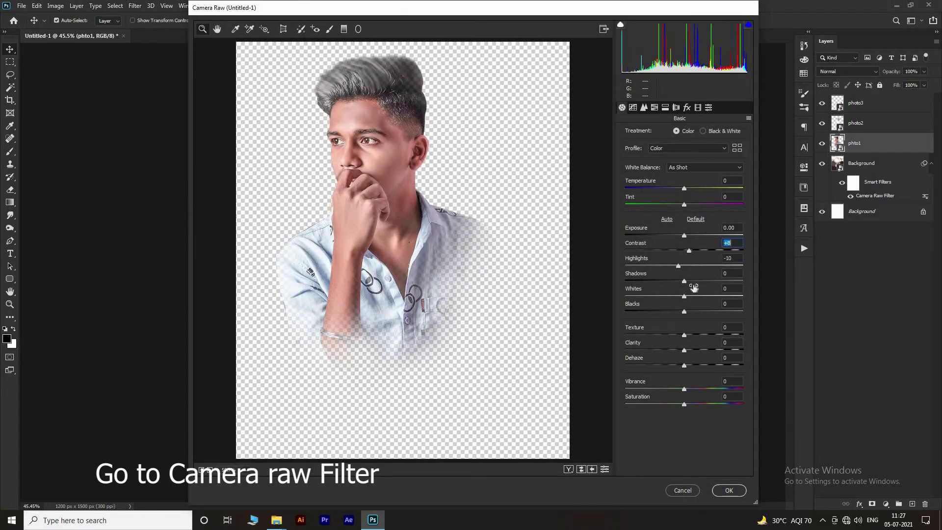
left_click(693, 281)
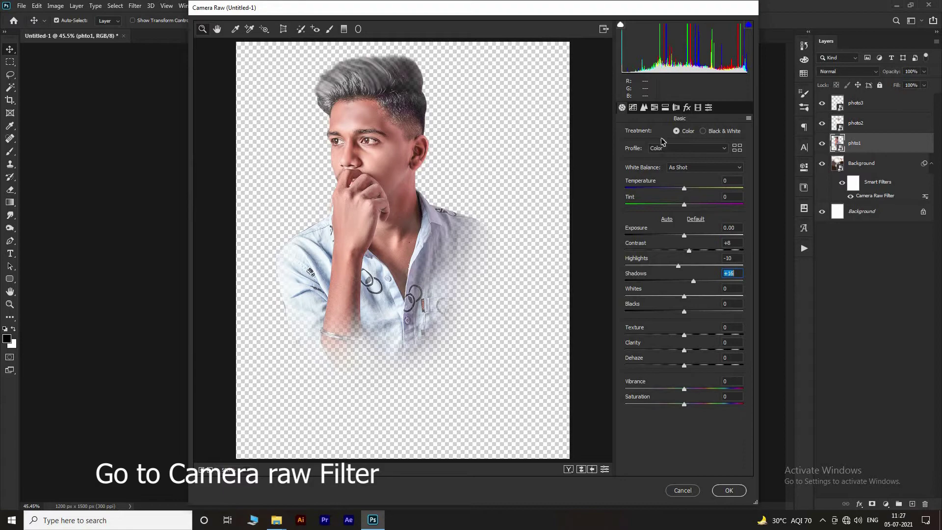
- Set luminance noise reduction to 16 and sharpening amount to 18 for the large portrait, and apply the filter
left_click(644, 107)
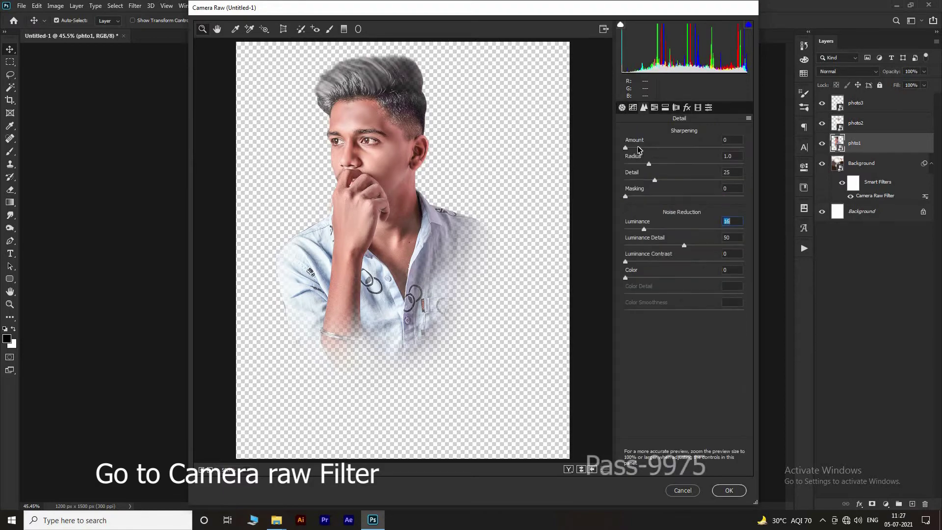
left_click(639, 148)
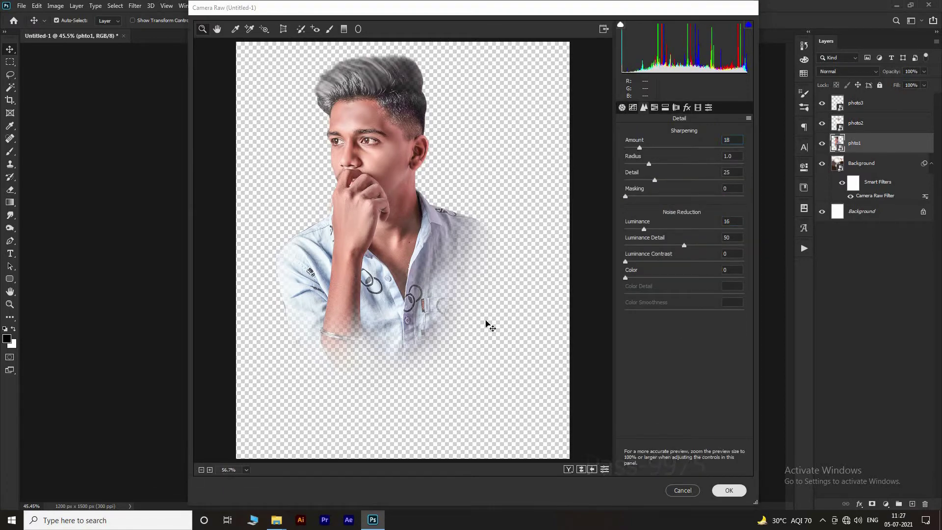
key("Return")
- Open the Camera Raw filter on the photo2 layer and set contrast to +11
key("alt+bracketright")
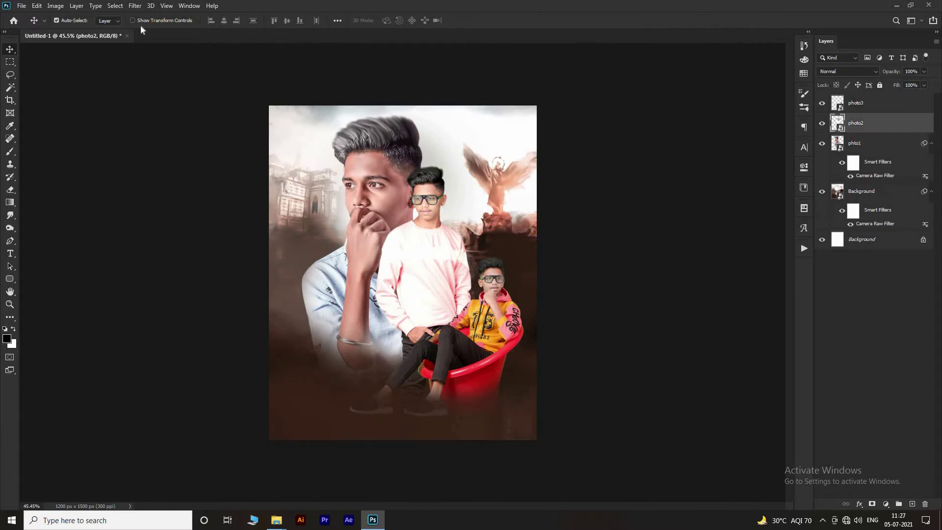
left_click(147, 66)
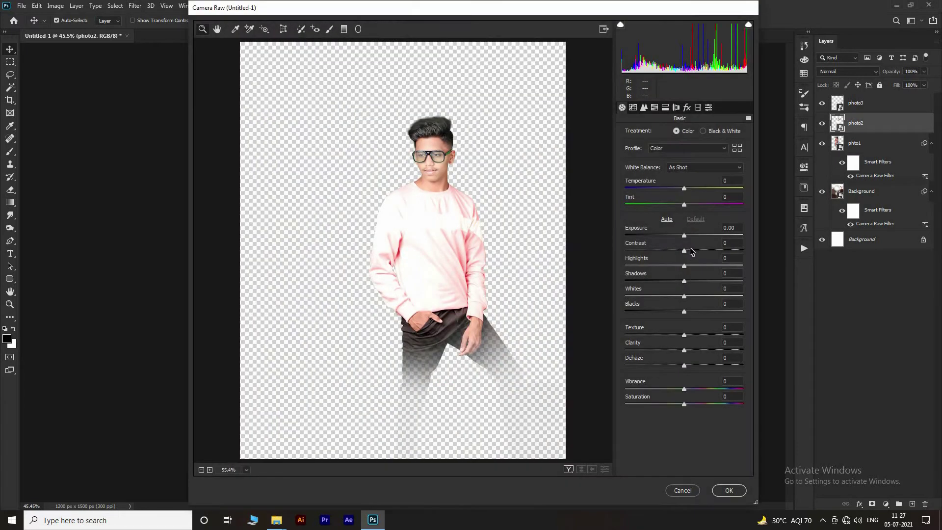
left_click_drag(684, 250, 690, 250)
- Set the sharpening amount to 17 and adjust luminance noise reduction for the standing figure
left_click(644, 107)
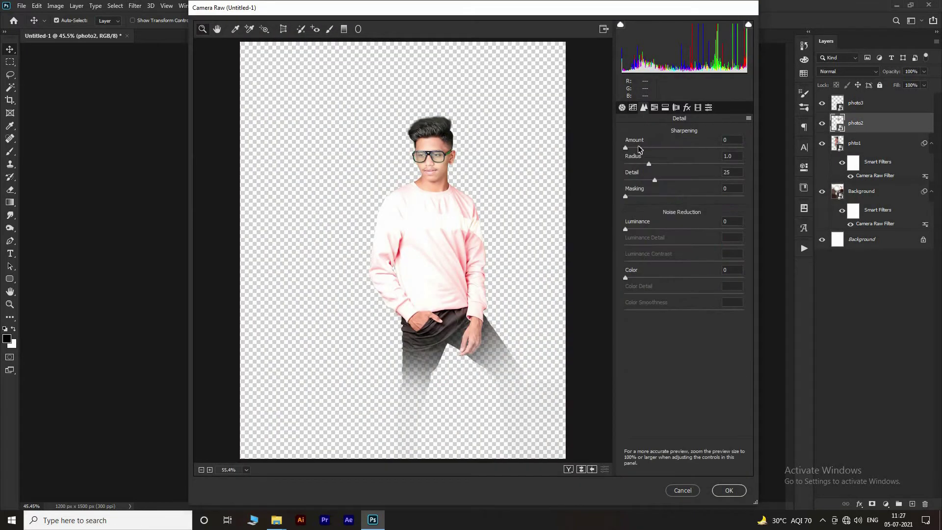
left_click(648, 163)
key("shift+Tab")
type("17")
key("Return")
left_click_drag(625, 229, 694, 250)
- Set contrast to +17 and highlights to +13 for the standing figure, and apply the Camera Raw filter
left_click(623, 109)
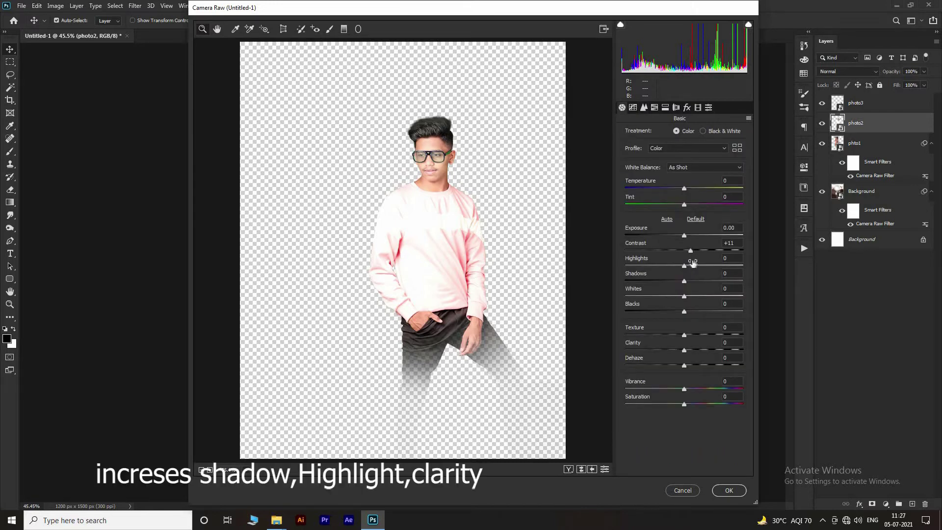
key("Tab")
key("Tab")
left_click(691, 265)
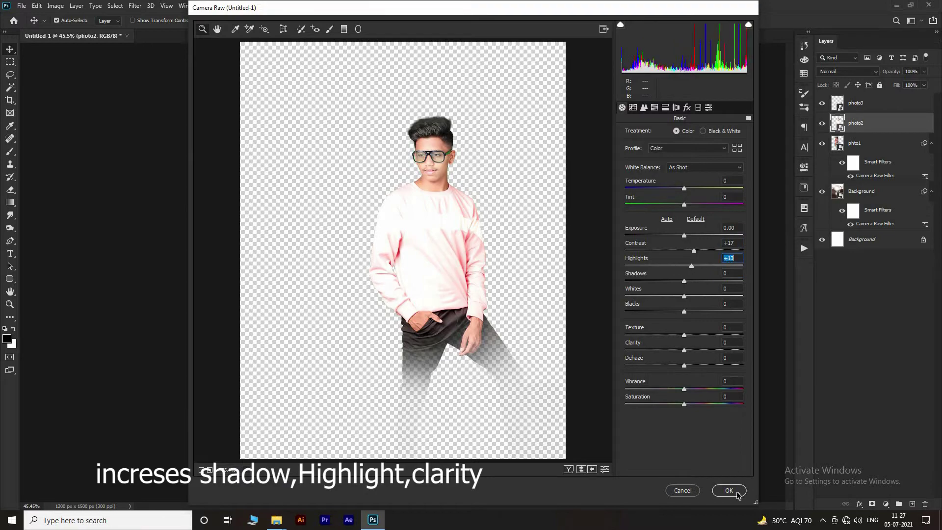
left_click(729, 490)
- Open the Camera Raw filter on the photo3 layer and set exposure to +0.50 and contrast to +10
key("alt+bracketright")
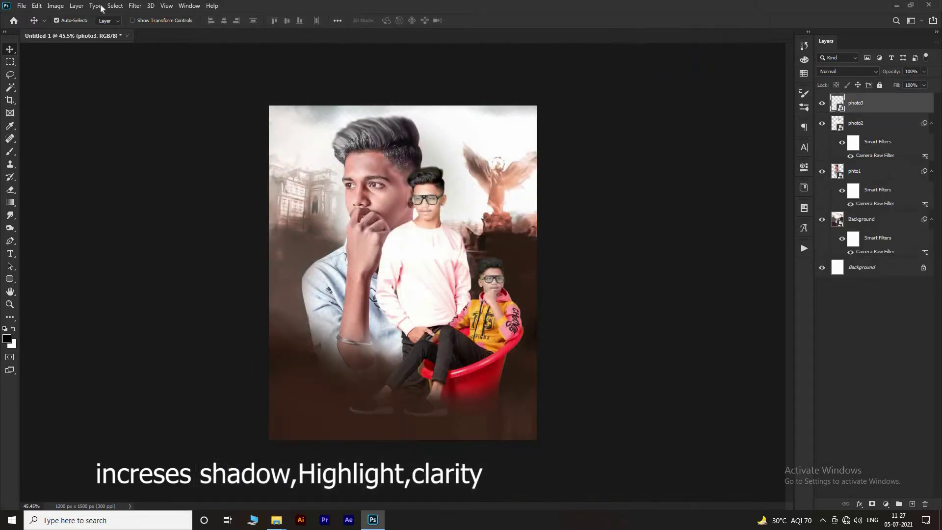
key("alt+t")
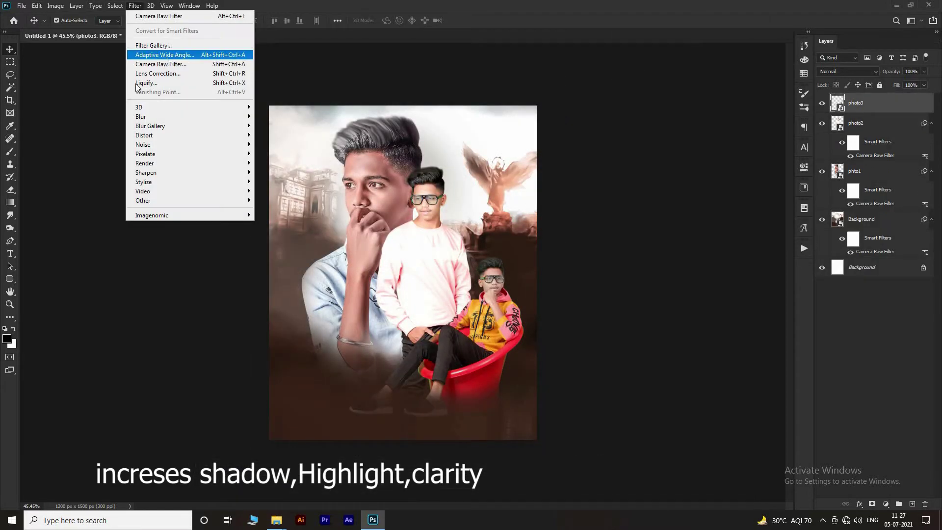
left_click(164, 63)
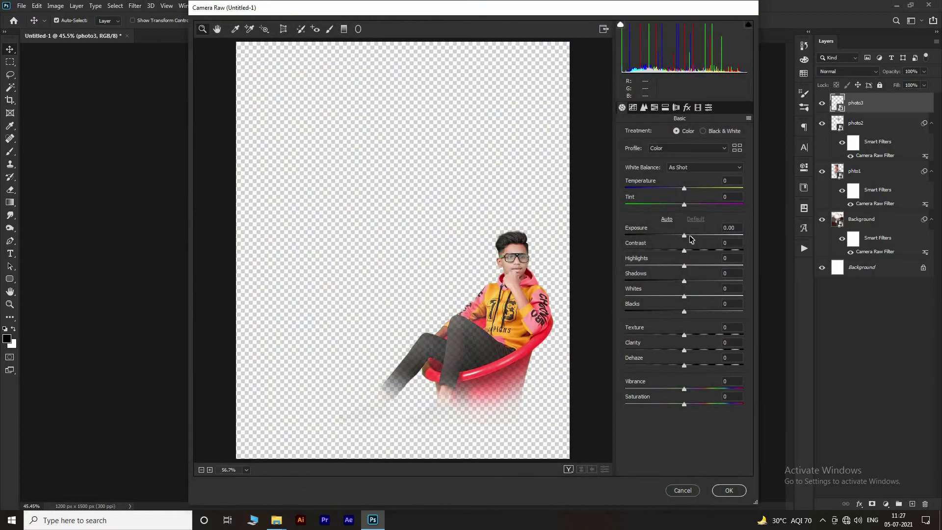
left_click(690, 238)
left_click(687, 251)
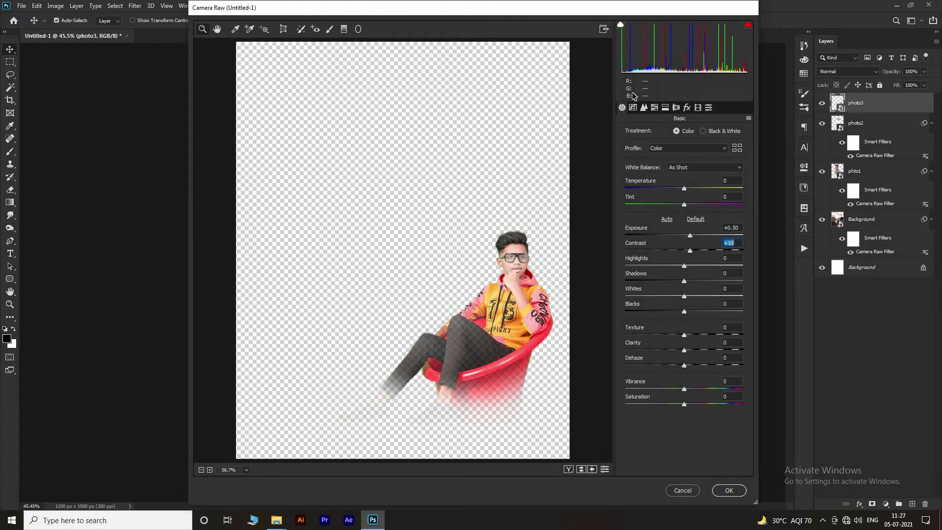
- Set contrast to +8 and clarity to +18 for the seated figure, and apply the Camera Raw filter
left_click(642, 107)
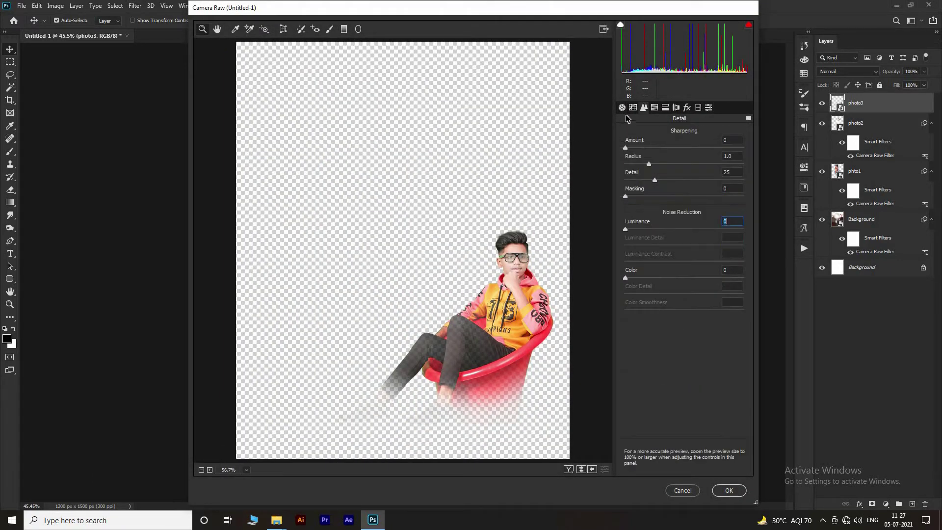
key("ctrl+alt+1")
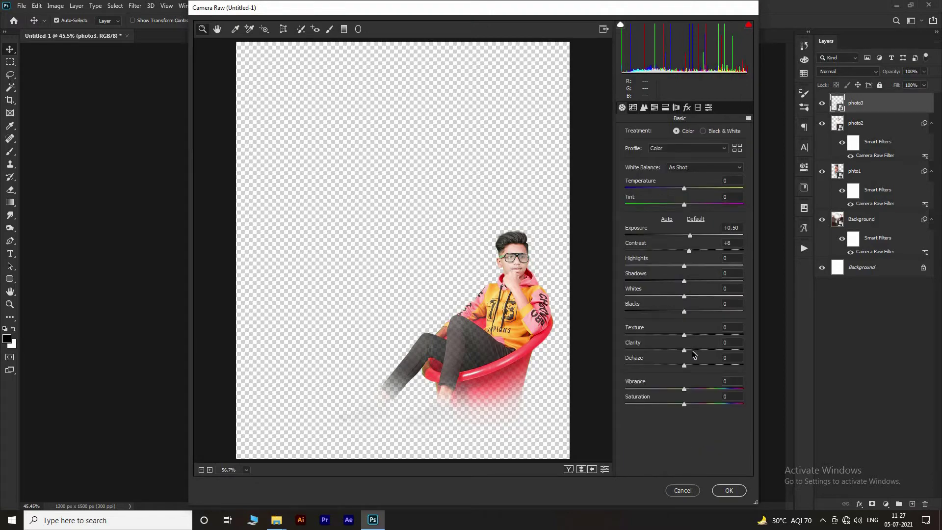
left_click(693, 350)
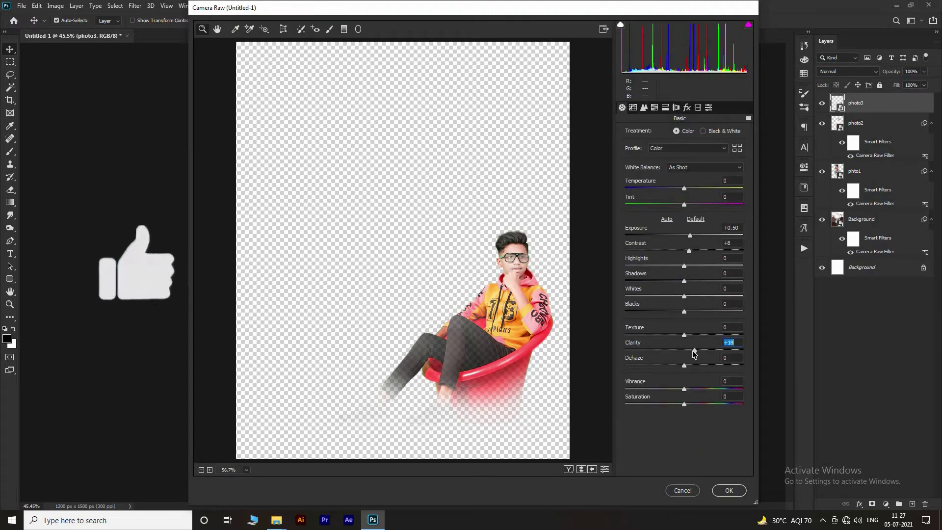
left_click(729, 490)
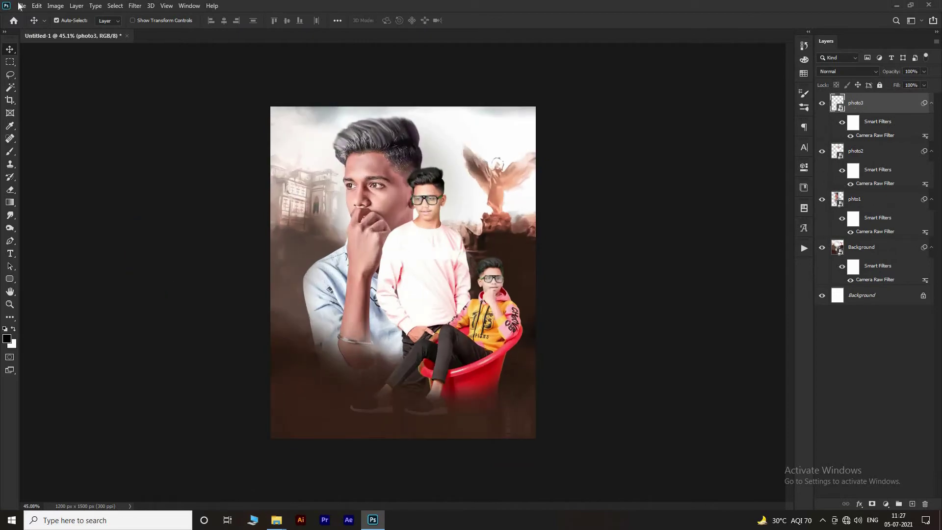
- Place the nam image as embedded, scale it to about 75%, and commit it at the banner's lower-left corner
key("alt+f")
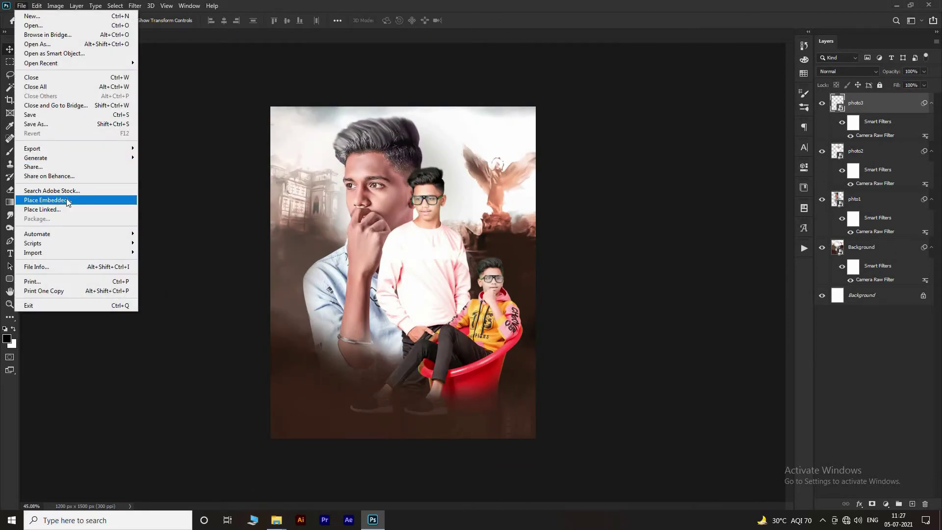
left_click(65, 198)
double_click(333, 95)
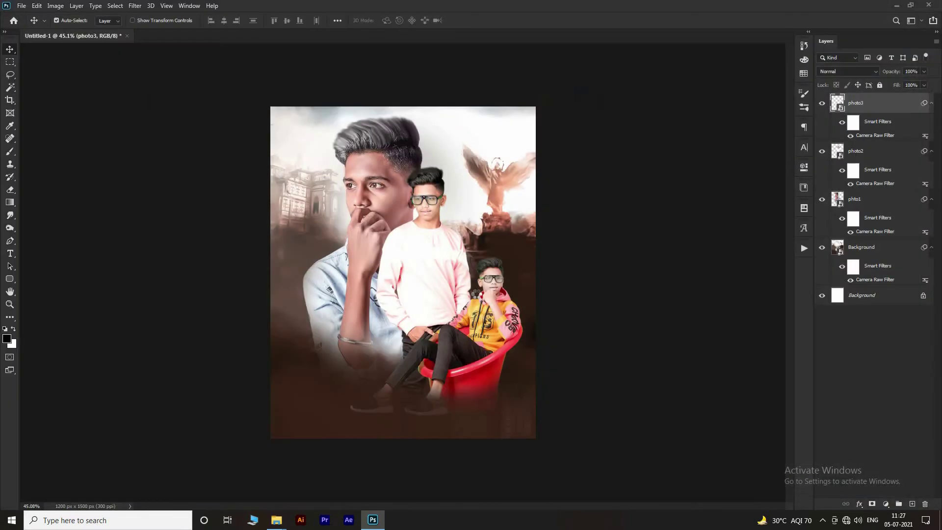
scroll(408, 396, "down", 3)
left_click_drag(418, 393, 407, 398)
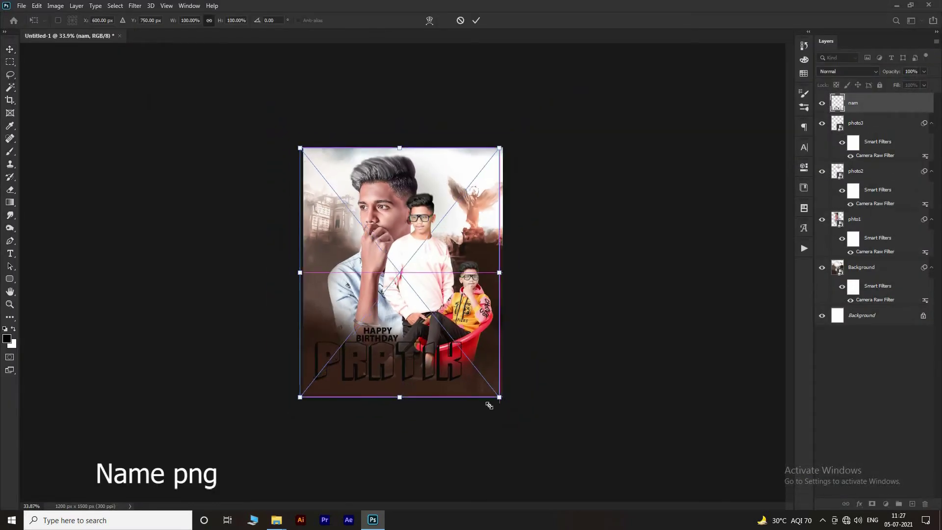
left_click_drag(492, 403, 410, 377)
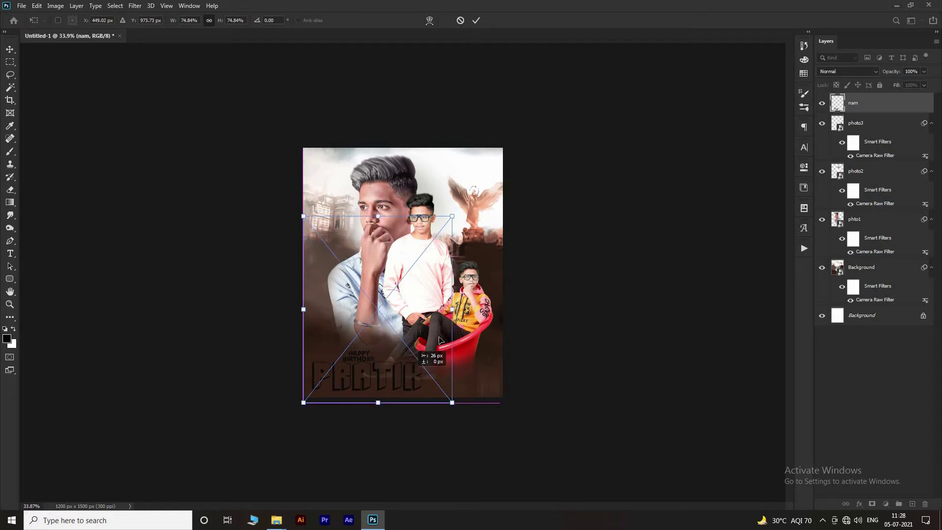
left_click(475, 20)
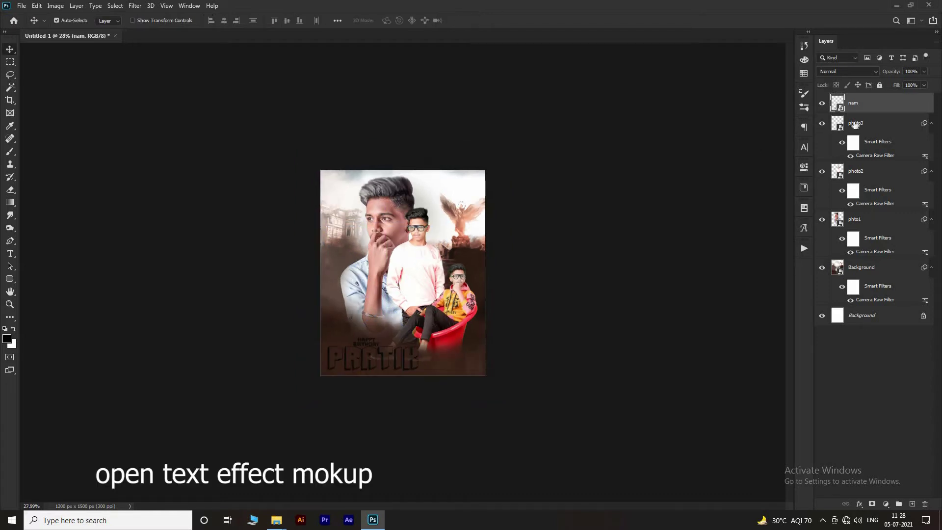
- Open the text effect mockup file 5528575.psd
scroll(440, 261, "up", 3)
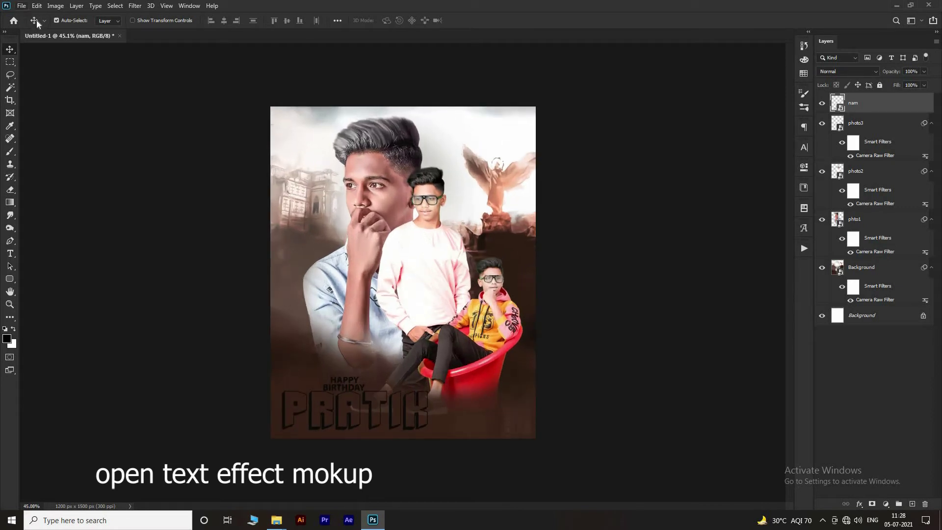
left_click(22, 6)
left_click(279, 516)
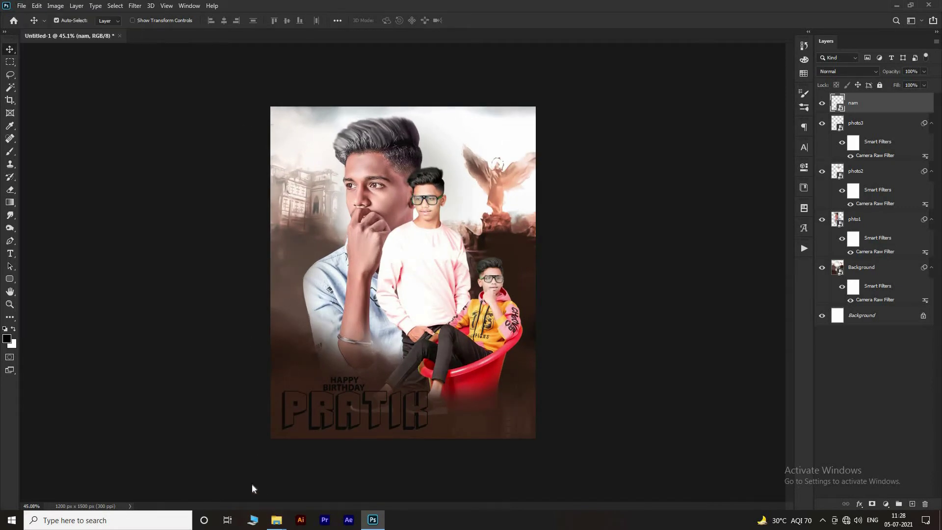
left_click(244, 479)
left_click(223, 478)
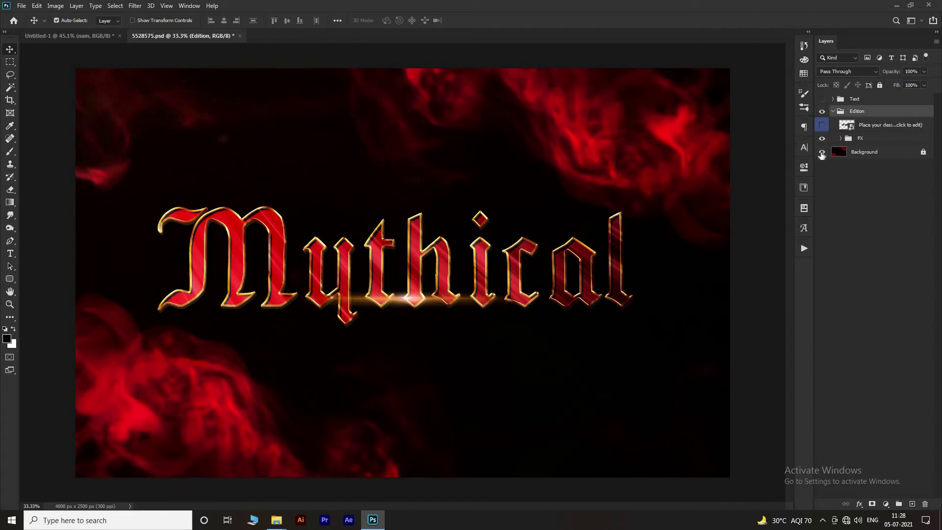
- Hide the mockup's Background layer and the FX TEXTURE and FX LIGHT layers in the FX group
left_click(849, 128)
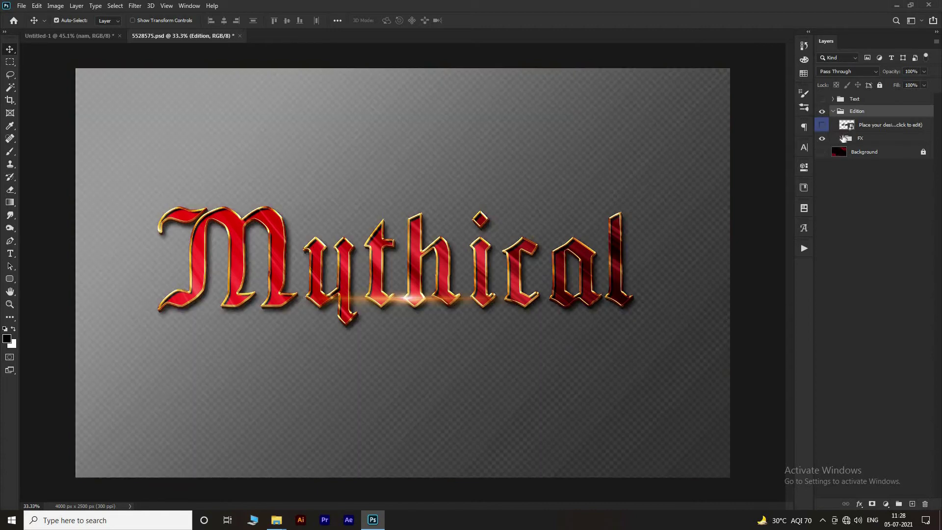
left_click(840, 138)
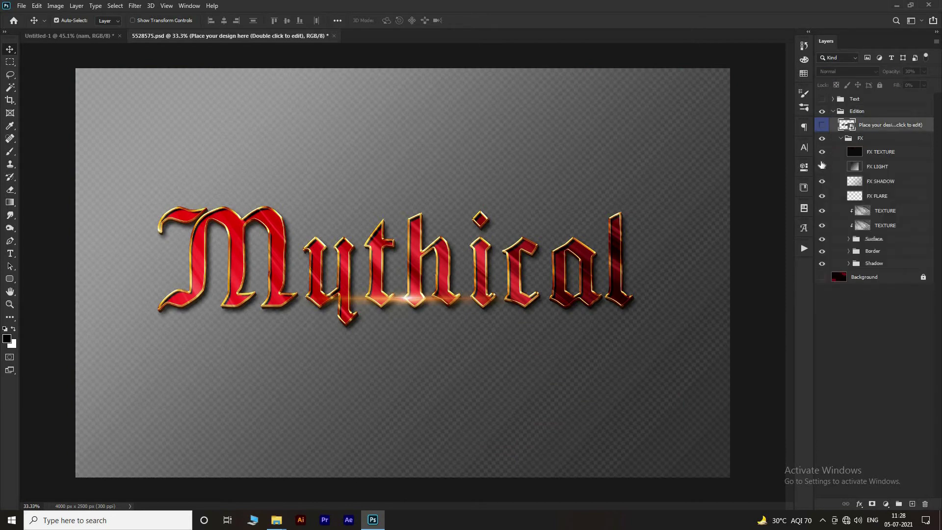
left_click_drag(821, 165, 822, 151)
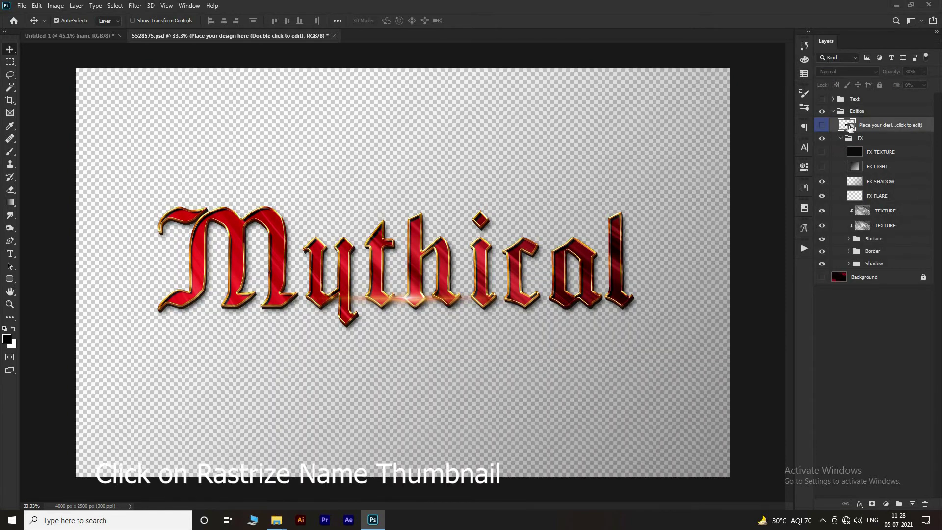
- Open the mockup's "Place your design here" smart object for editing and place the nam image in it as embedded
double_click(844, 125)
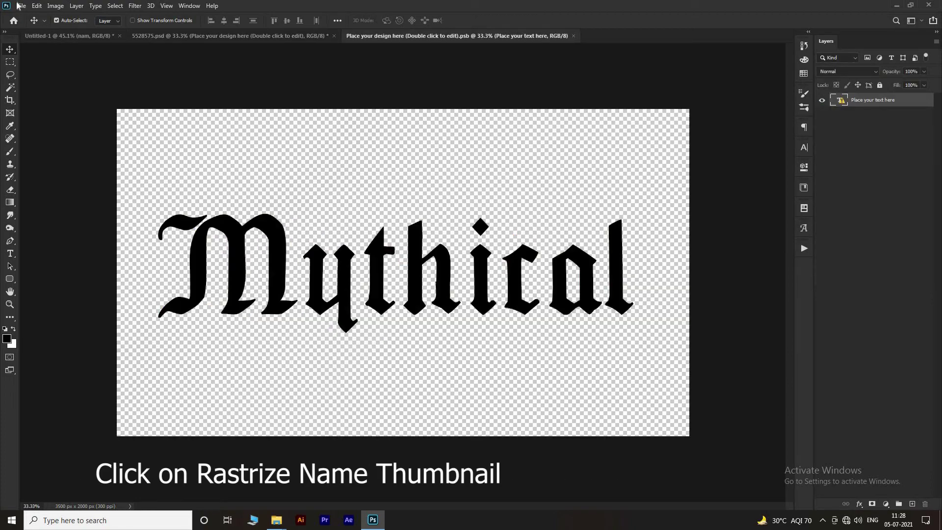
key("alt+f")
left_click(68, 201)
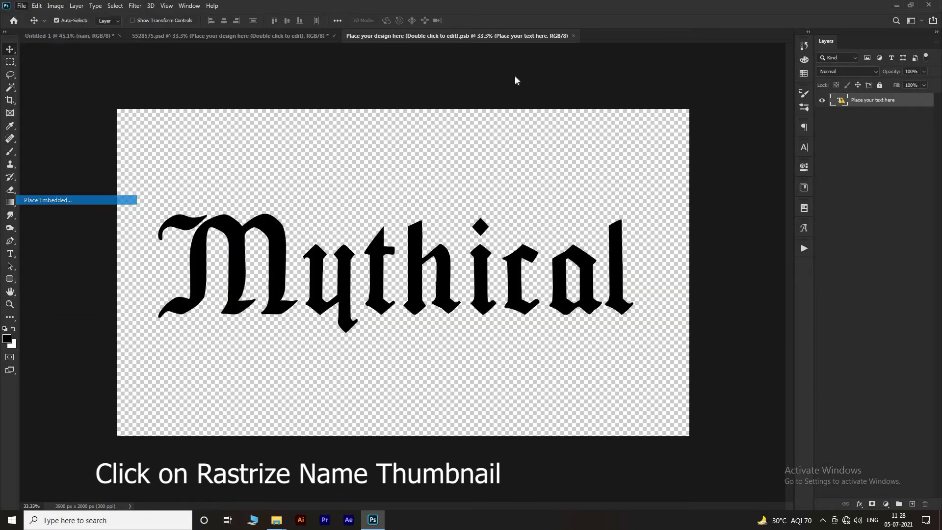
double_click(342, 86)
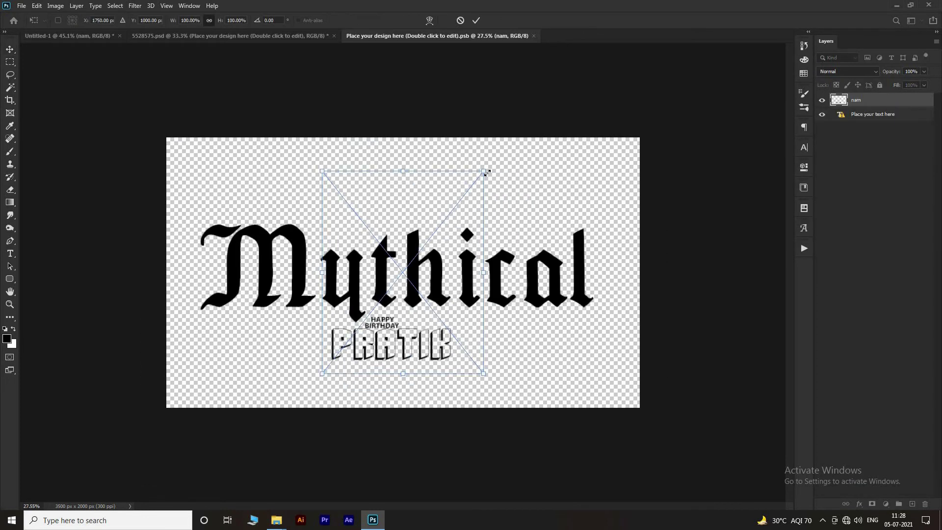
- Scale the nam artwork to about 237%, commit it with its lettering near the canvas centre, and hide the placeholder text layer
left_click_drag(632, 122, 640, 109)
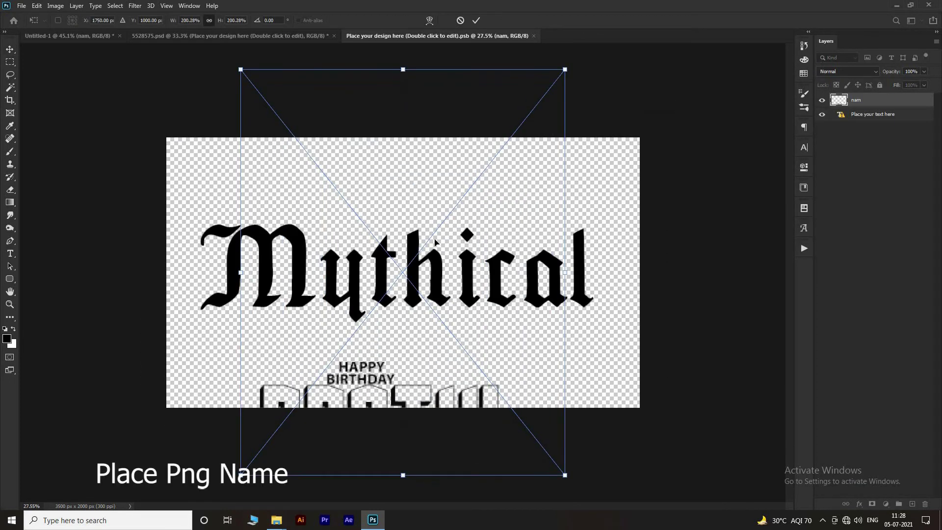
left_click_drag(440, 340, 448, 228)
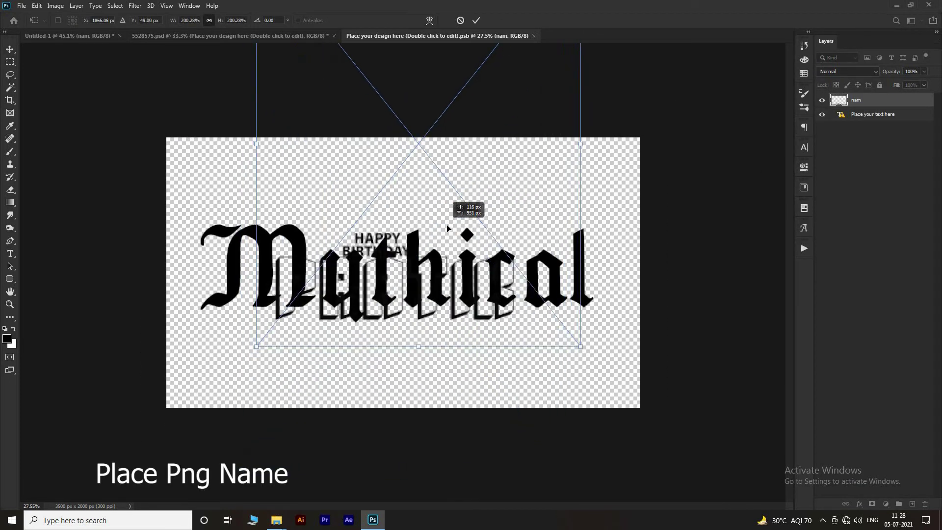
left_click_drag(582, 346, 634, 364)
left_click_drag(515, 351, 522, 309)
left_click(471, 22)
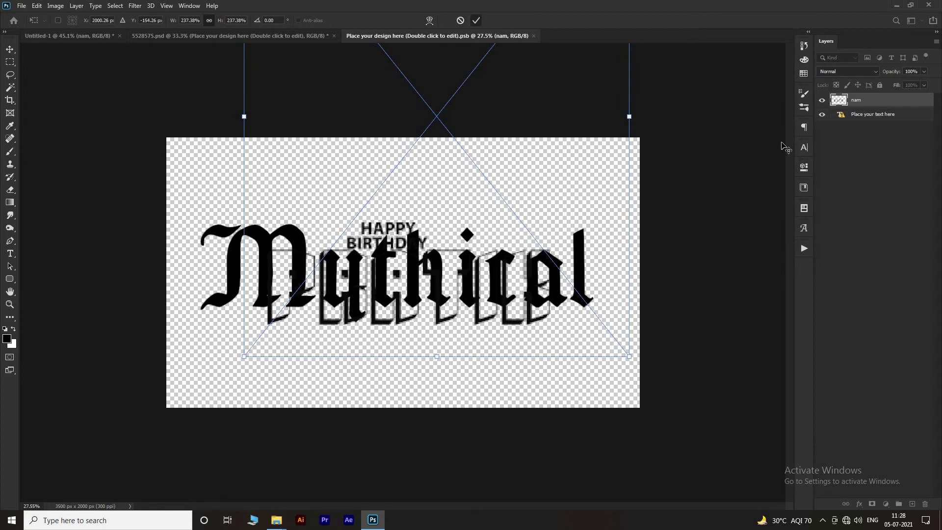
left_click(821, 115)
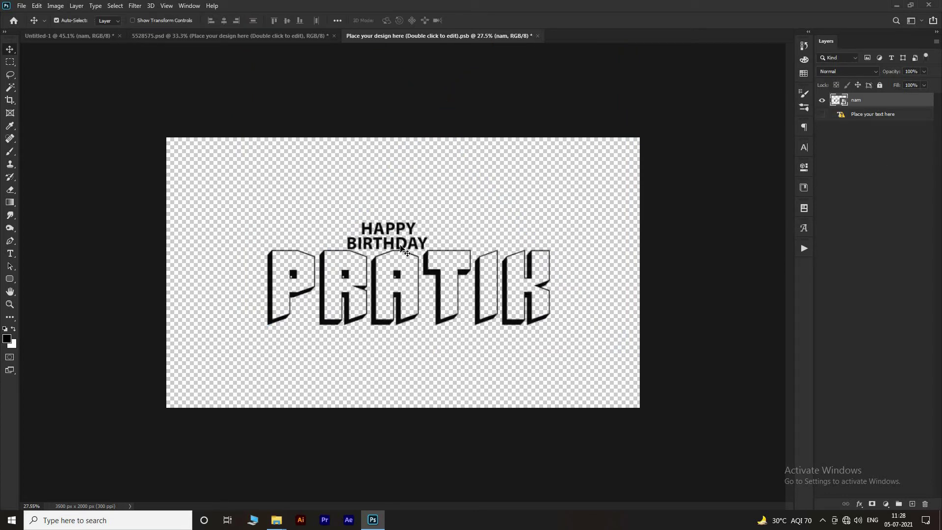
- Save and close the edited smart object, and move the FX FLARE layer up to the top edge of the large name lettering
key("ctrl+w")
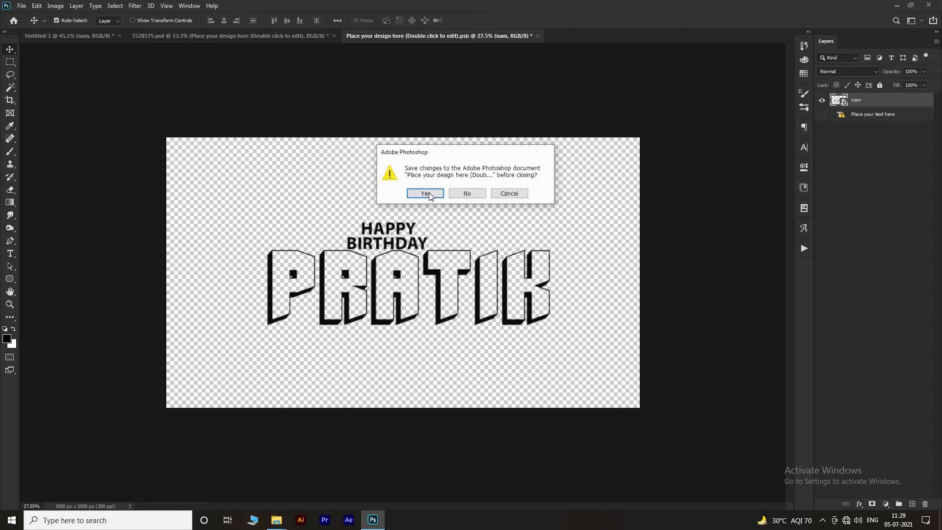
left_click(427, 193)
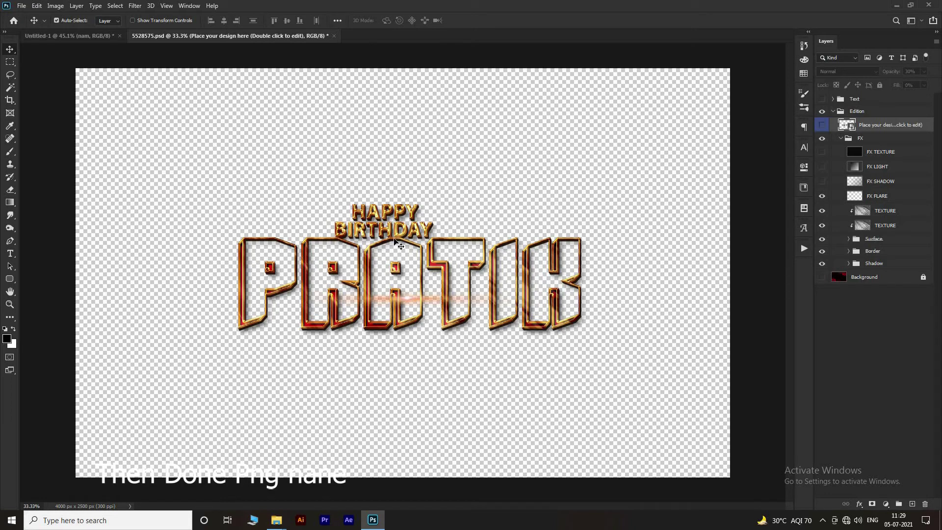
left_click_drag(393, 239, 386, 177)
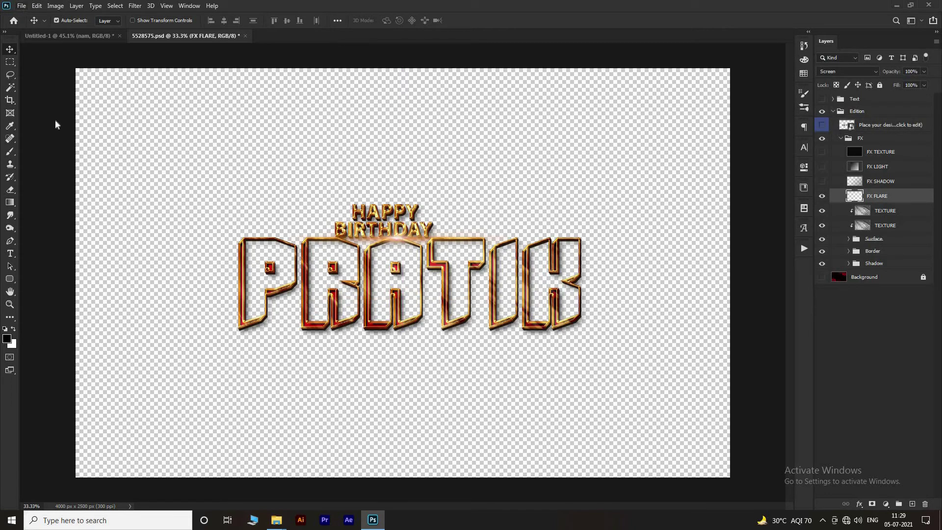
- Start saving the styled name mockup as a new file in PNG format
left_click(21, 5)
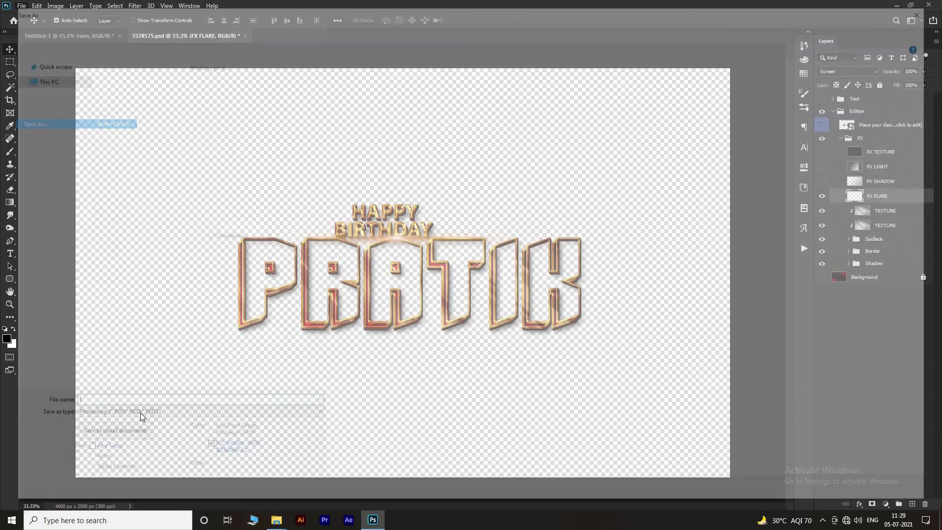
left_click(140, 414)
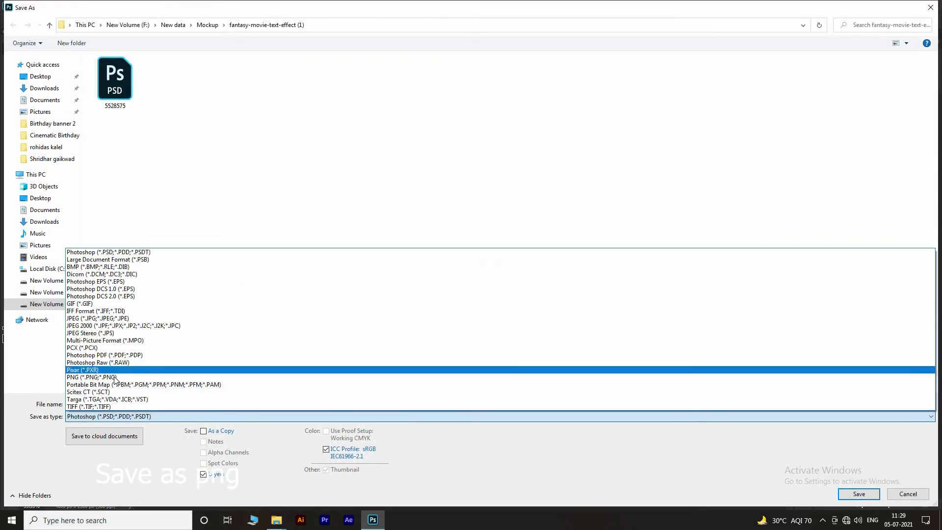
key("Return")
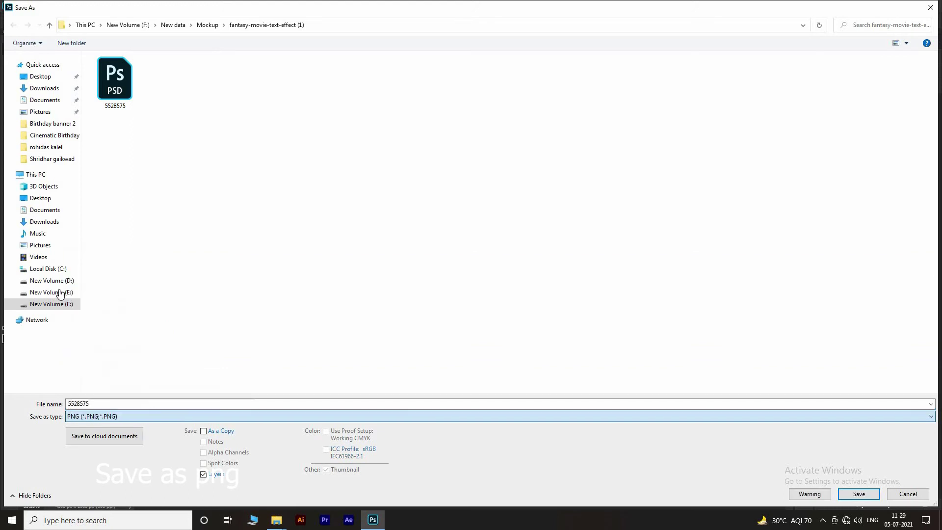
- Save the PNG as name in D: > Youtube > Shingade Advertising > Birthday banner 2, using the large file size option
left_click(60, 292)
left_click(51, 281)
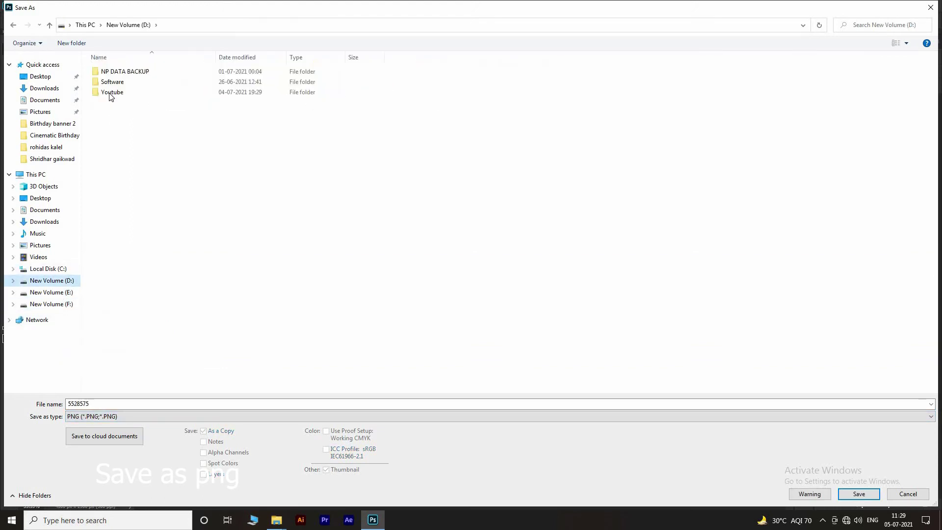
double_click(127, 99)
double_click(164, 86)
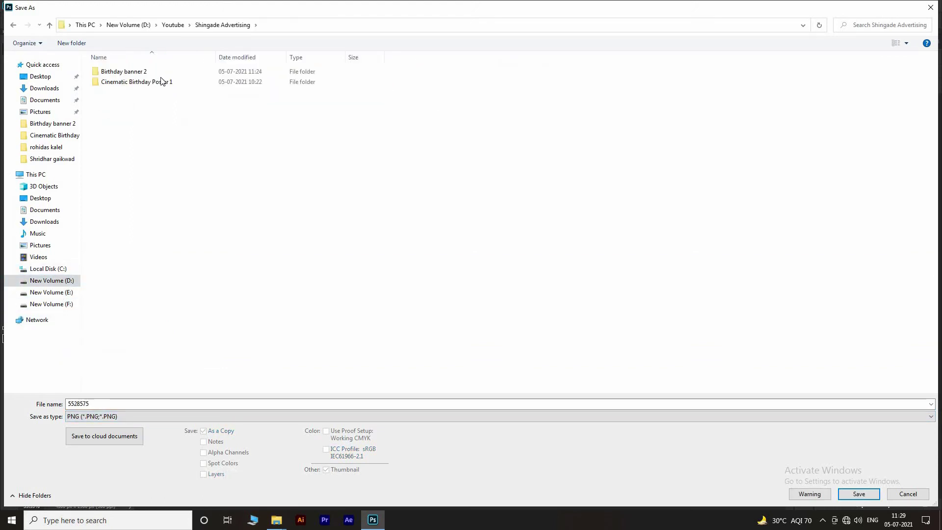
double_click(158, 72)
double_click(124, 403)
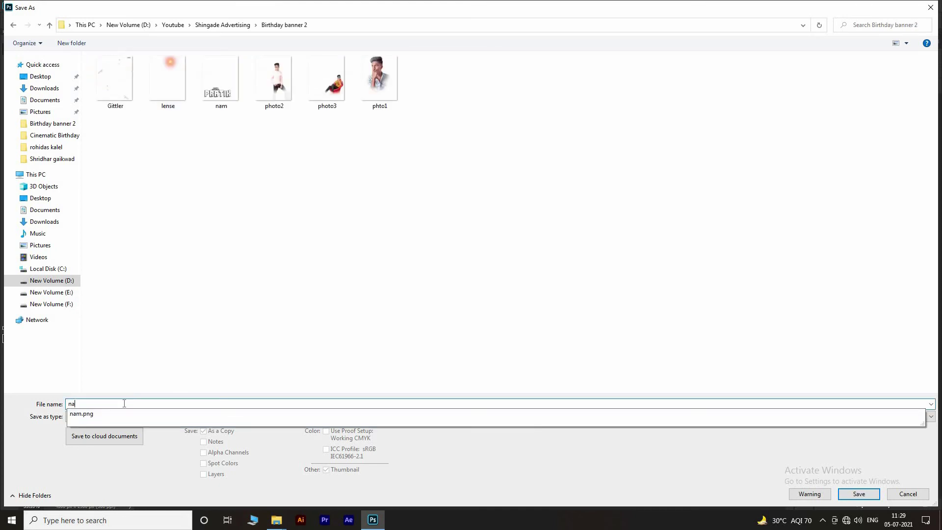
type("me")
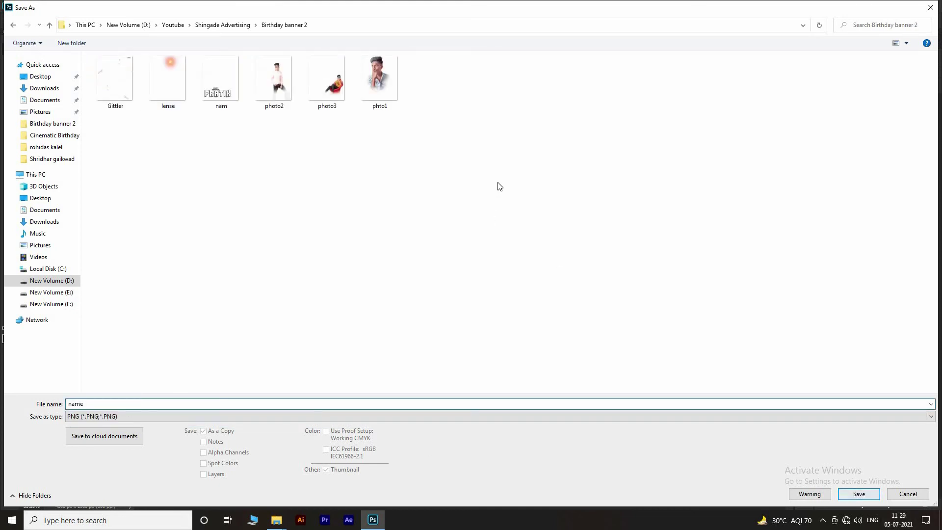
key("Return")
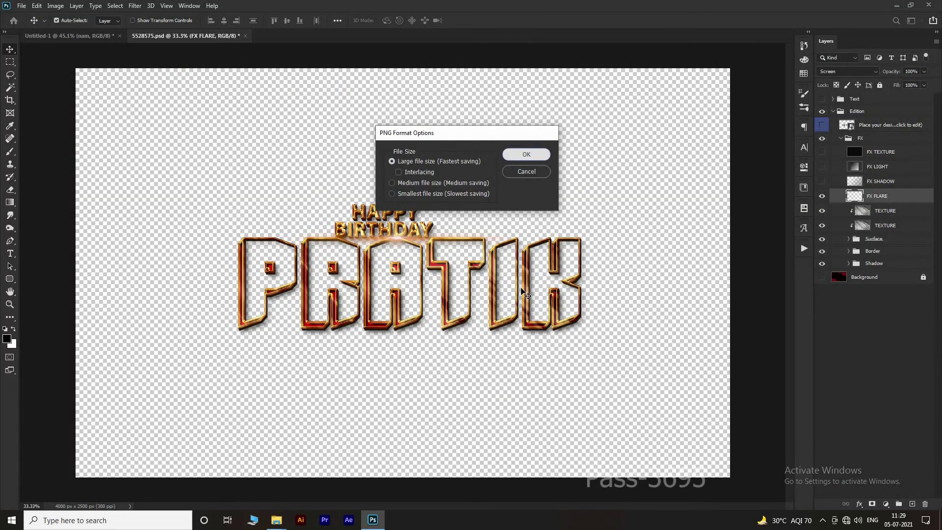
key("Return")
- Switch to the Untitled-1 poster document and hide its plain nam layer
key("ctrl+minus")
left_click(87, 35)
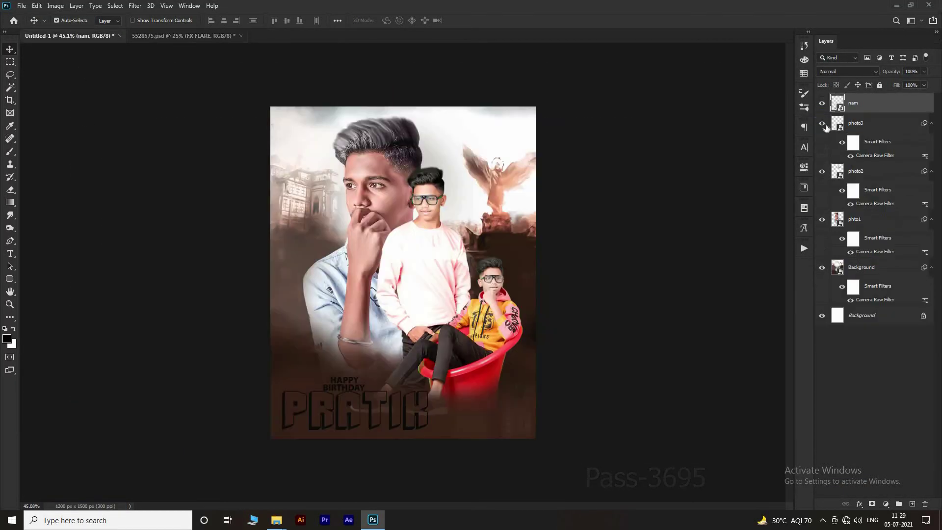
left_click(822, 103)
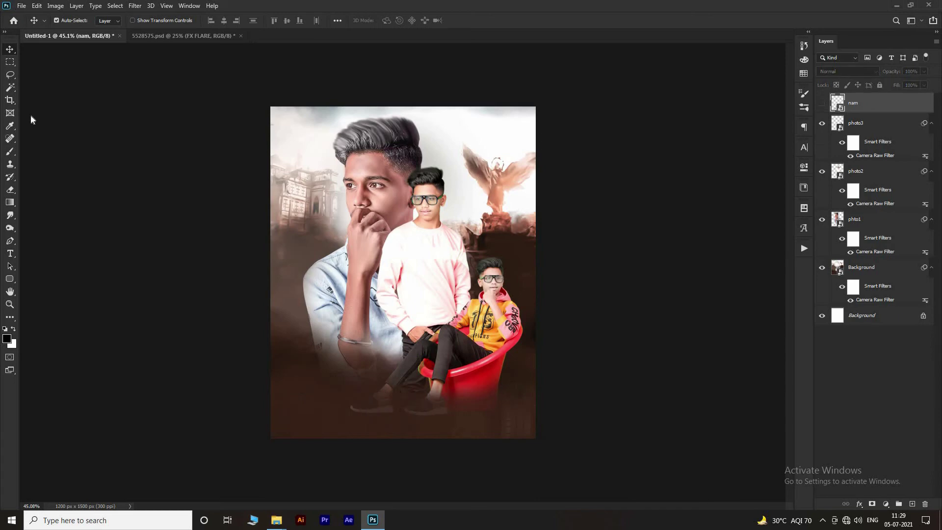
- Place the name image as embedded at 30% scale, centred at about X 362 px, Y 1352 px in the poster's lower-left area
key("alt+f")
left_click(52, 200)
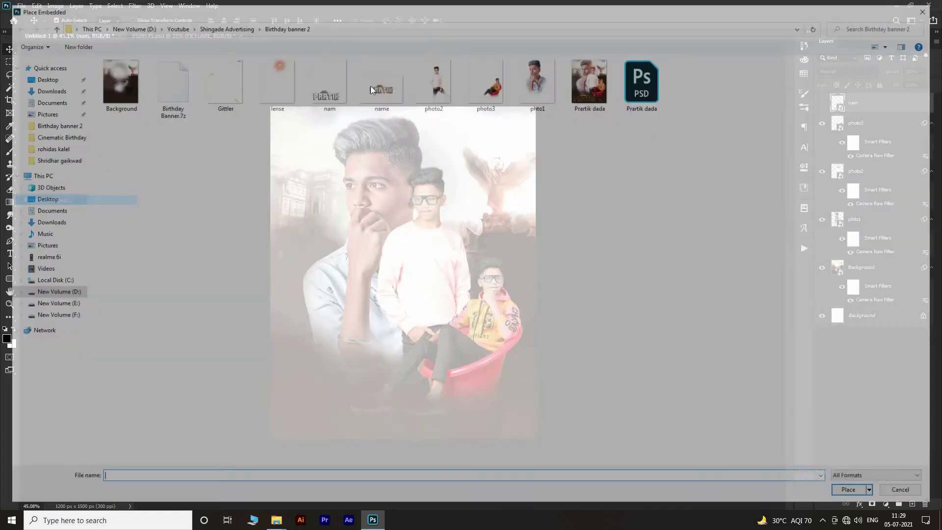
double_click(379, 86)
left_click_drag(444, 294, 388, 431)
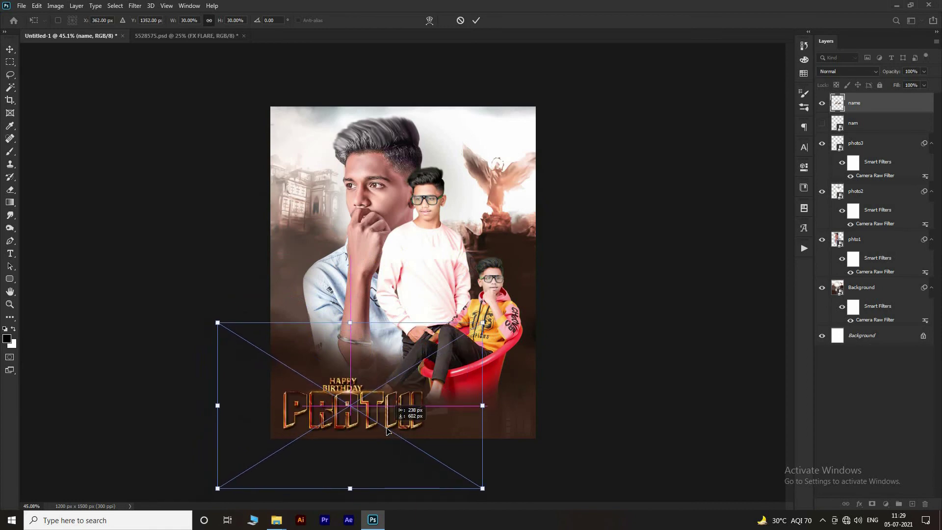
left_click(476, 20)
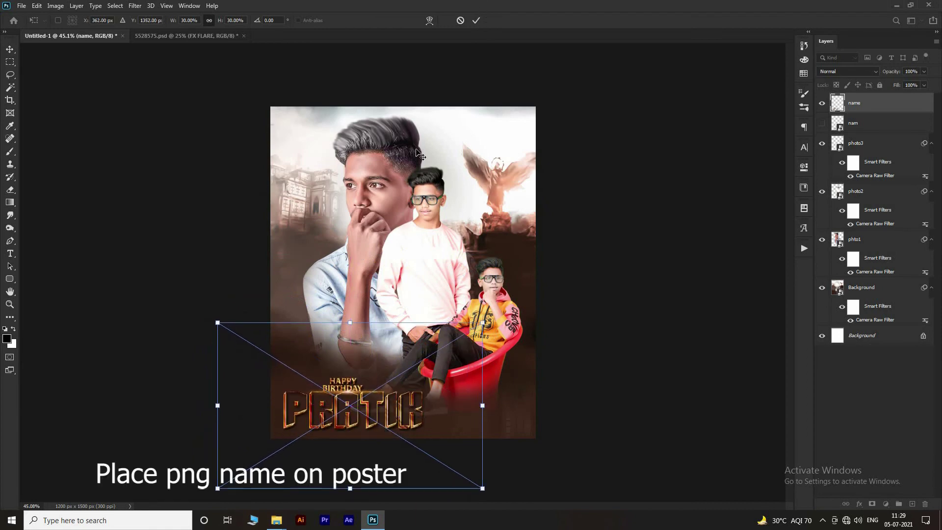
- Place the Gittler image as embedded on top of the poster at 100% scale, covering the full canvas
scroll(331, 150, "down", 2)
scroll(331, 150, "up", 2)
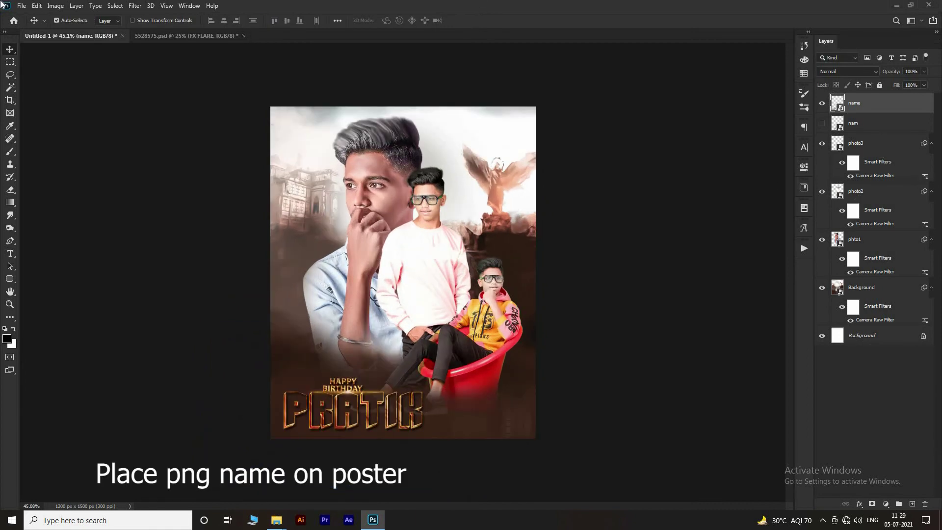
key("alt+f")
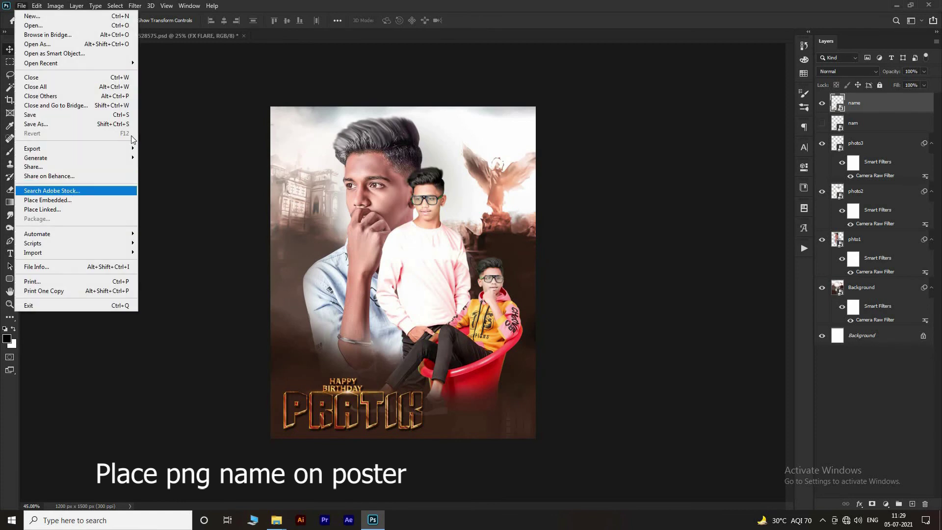
left_click(73, 199)
double_click(216, 90)
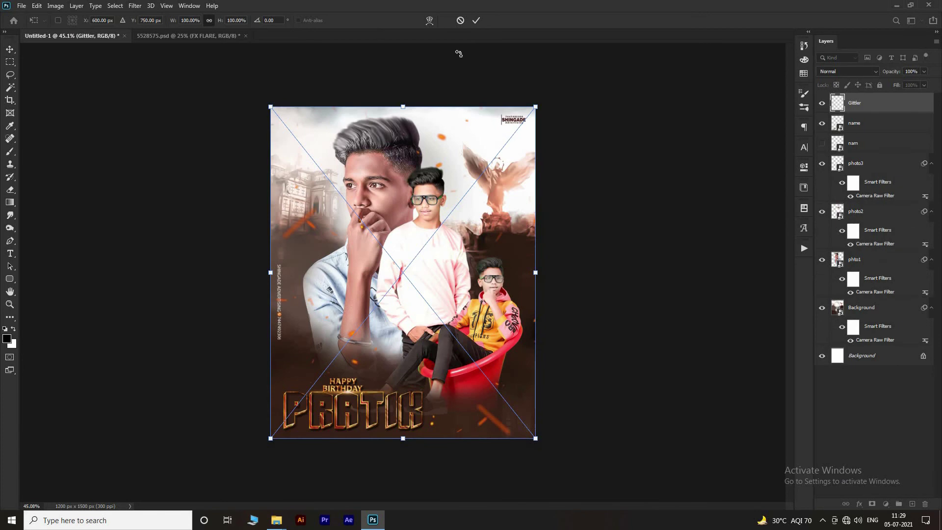
left_click(478, 21)
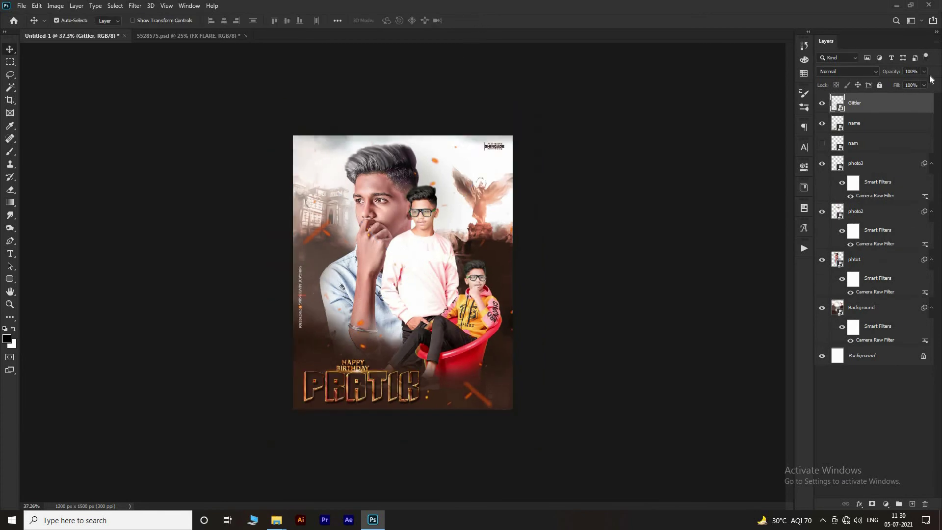
- Place the lense image as embedded with its glow beside the large portrait's hair, and set its blending mode to Screen
key("ctrl+0")
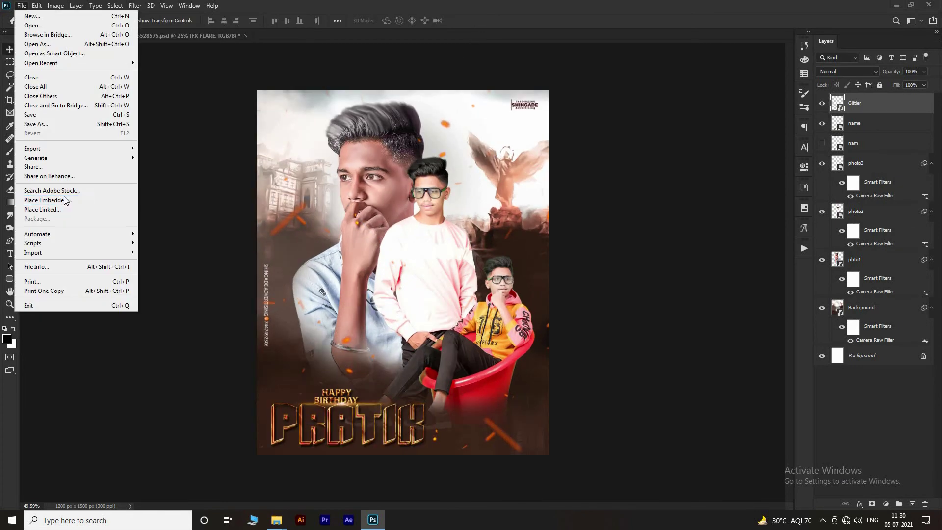
left_click(67, 198)
double_click(269, 91)
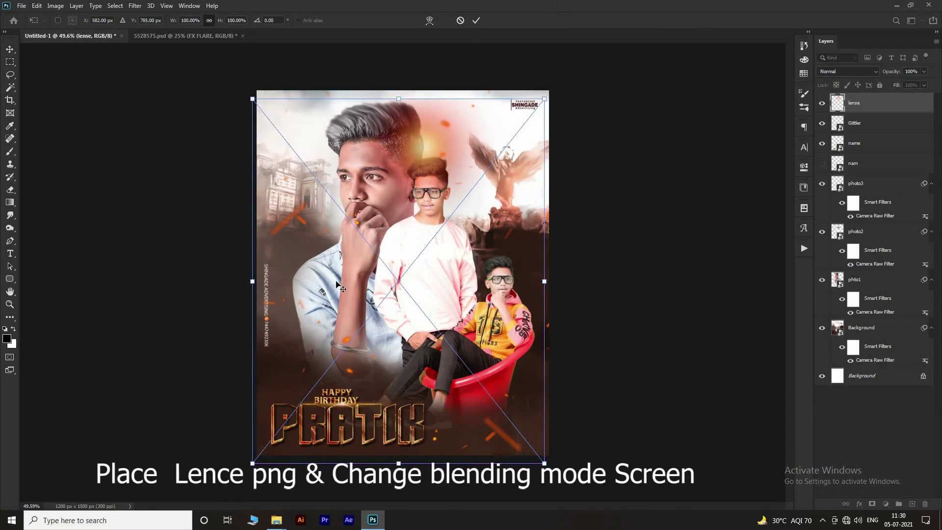
left_click(476, 20)
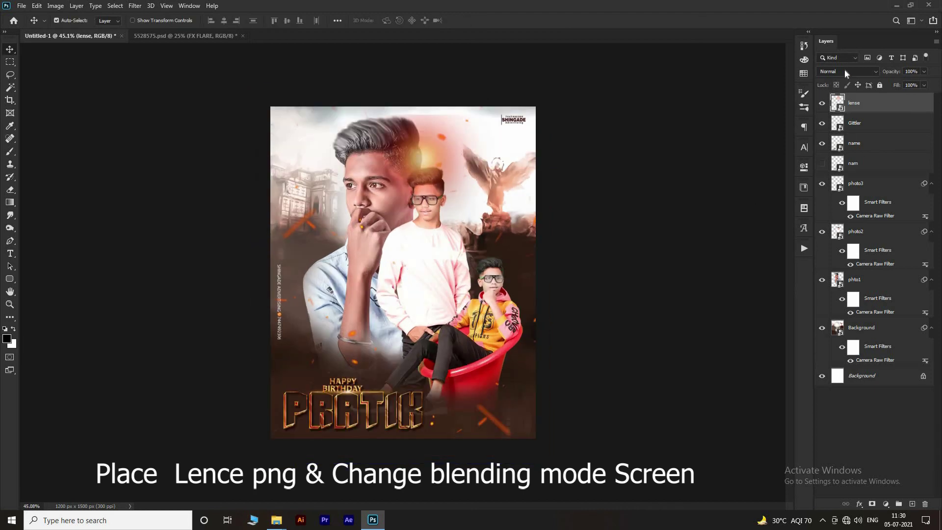
left_click(845, 73)
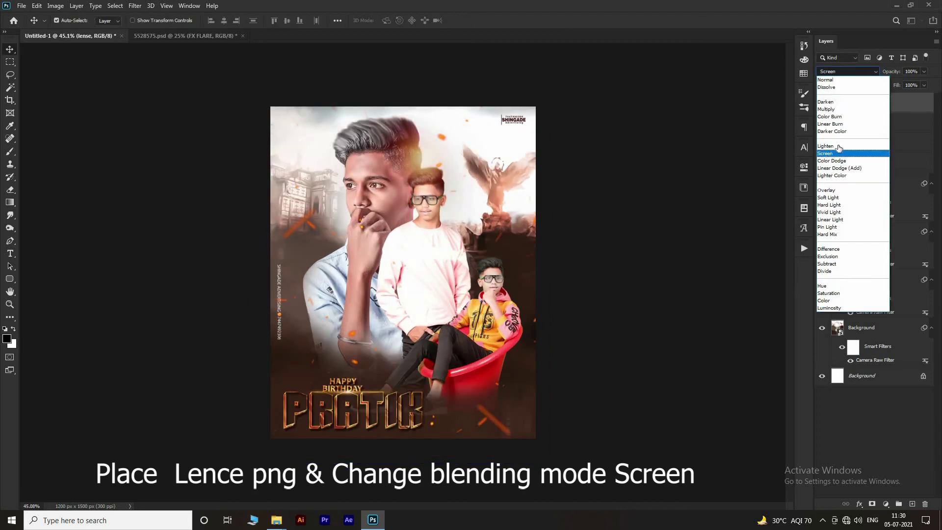
left_click(836, 152)
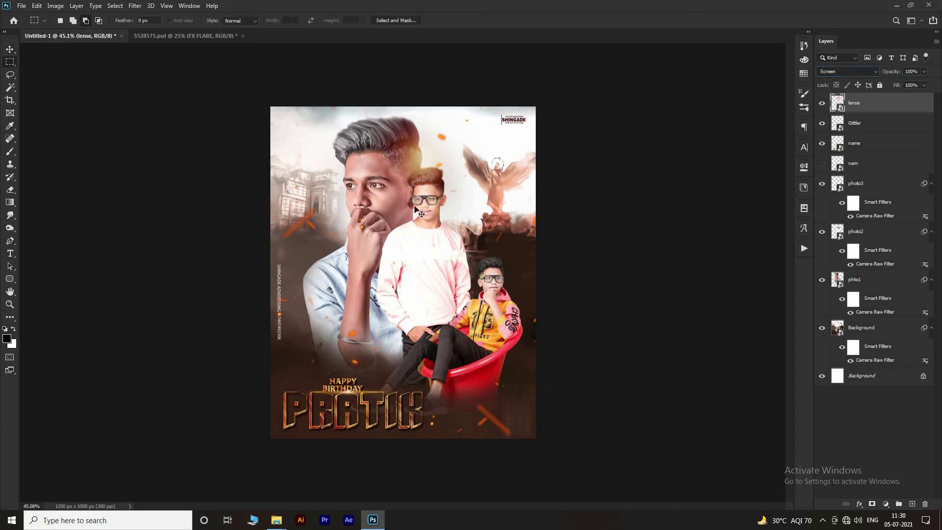
- Review the finished poster at different zoom levels and compare it with the lense layer hidden and shown
scroll(399, 238, "down", 1)
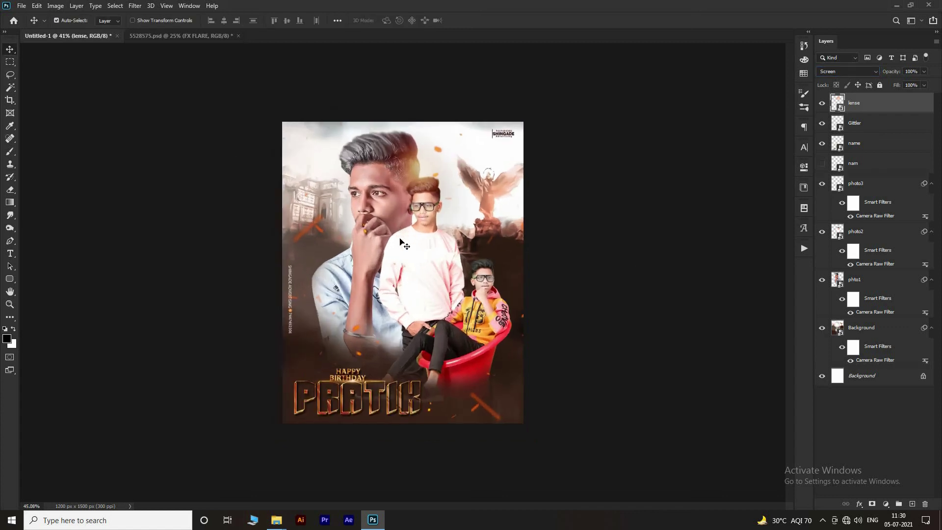
scroll(400, 245, "up", 2)
scroll(400, 242, "down", 1)
scroll(399, 243, "up", 2)
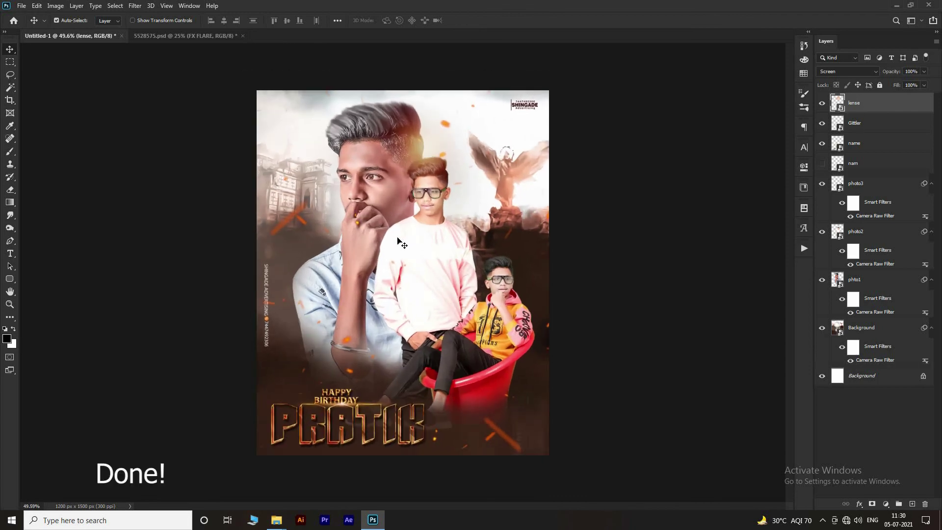
left_click(821, 103)
left_click(822, 103)
scroll(387, 193, "down", 1)
scroll(387, 193, "up", 1)
scroll(385, 191, "down", 1)
scroll(385, 191, "up", 2)
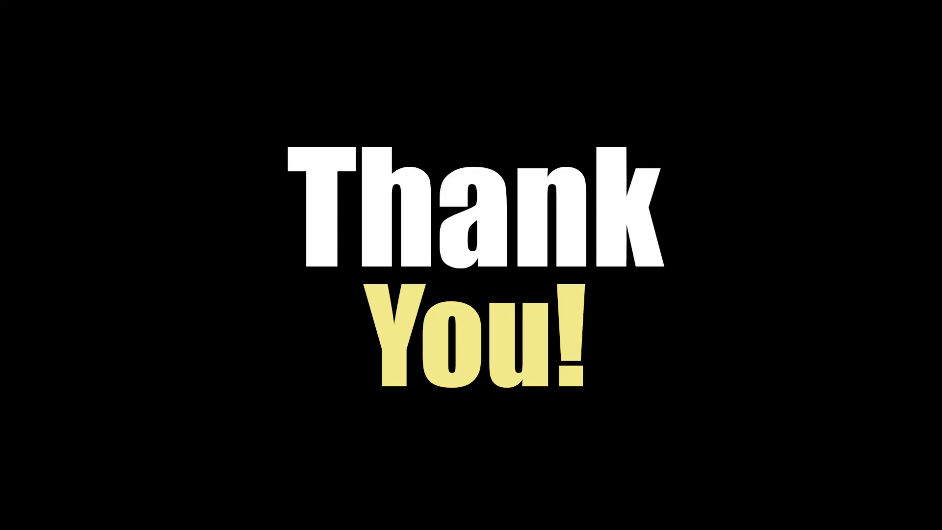